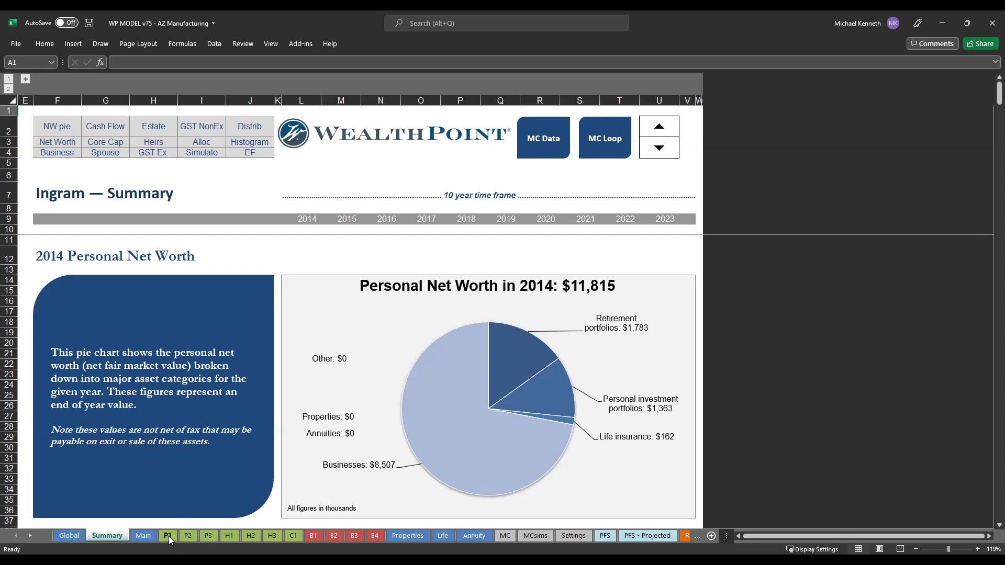
# Step: Open the P1 personal sheet and highlight the business cash-flow labels in rows 44–52
pyautogui.click(167, 536)
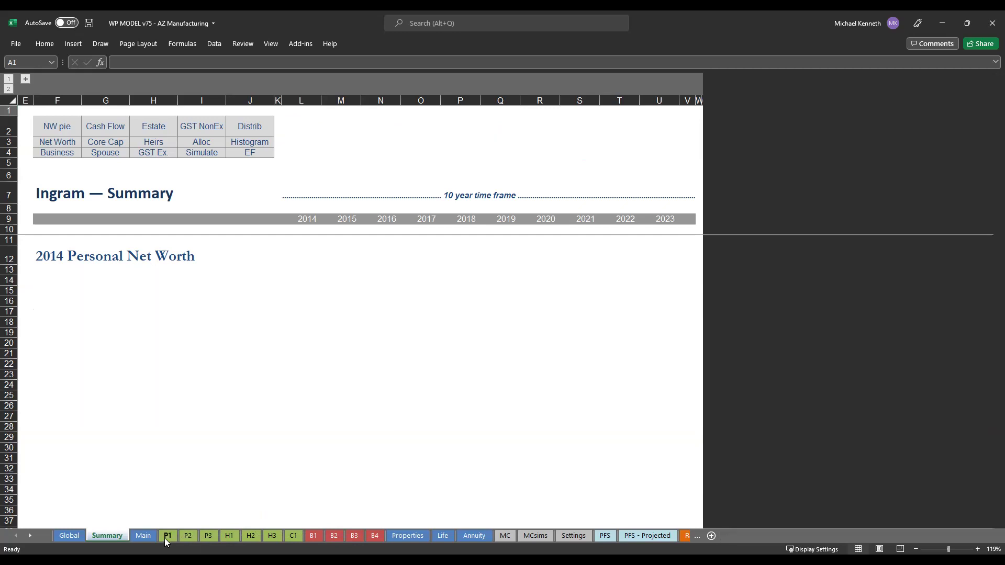
pyautogui.scroll(-10, 334, 380)
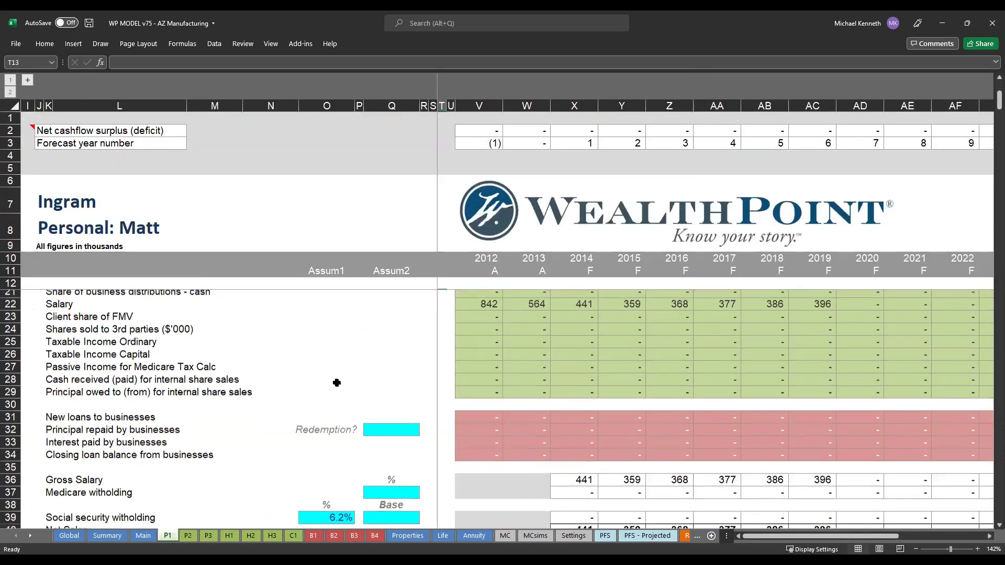
pyautogui.scroll(1, 335, 386)
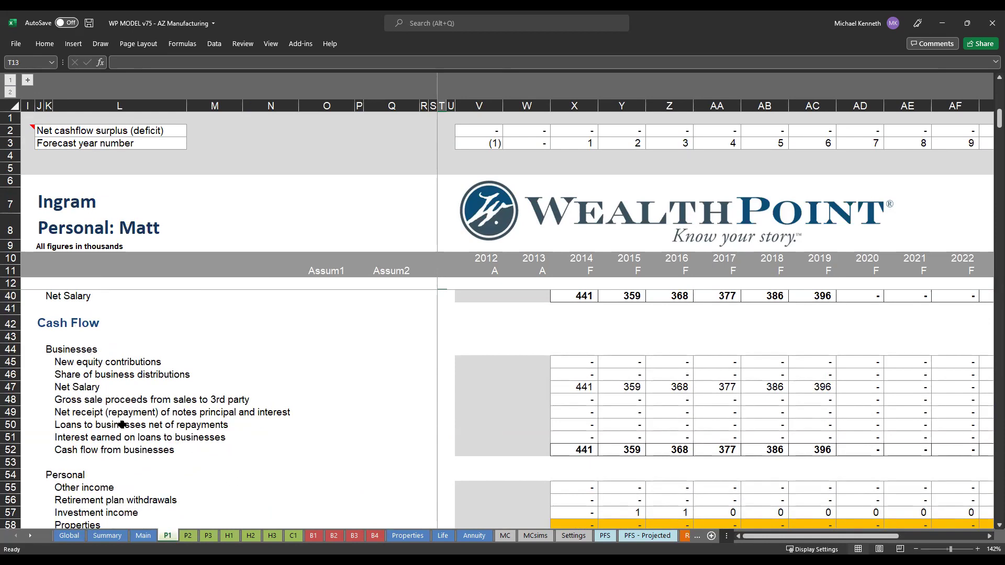
pyautogui.moveTo(48, 349); pyautogui.dragTo(102, 449)
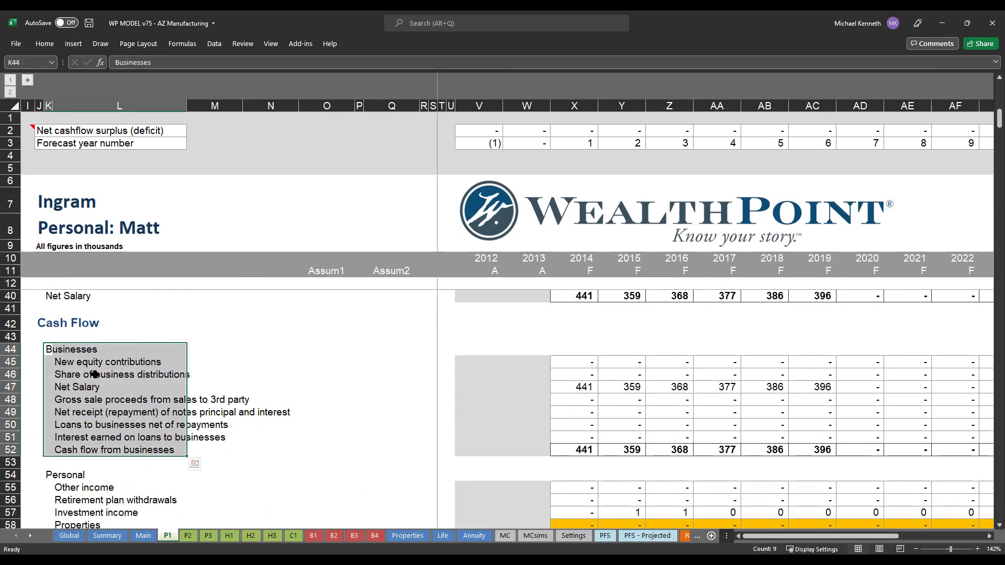
pyautogui.click(271, 385)
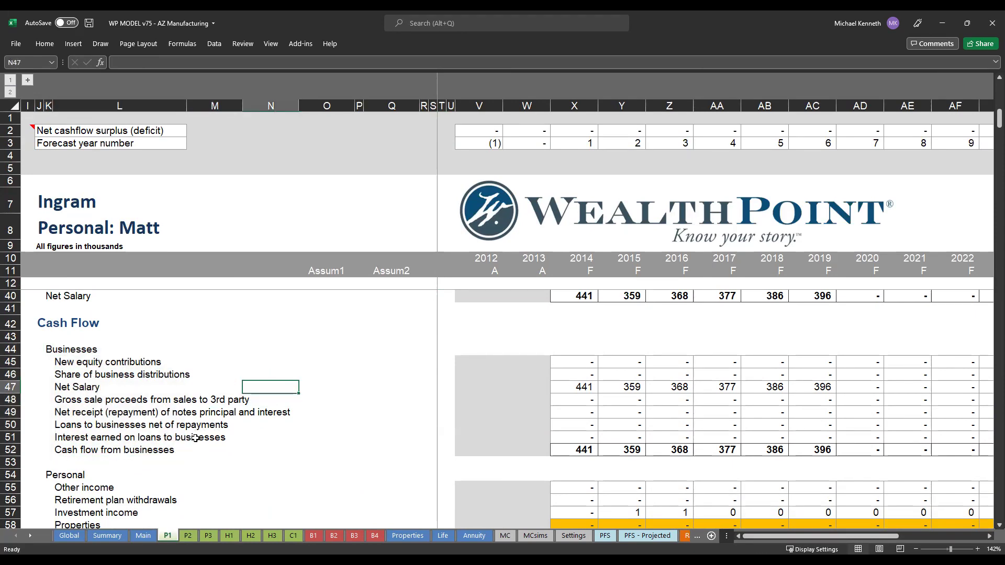
# Step: Scroll down the cash flow and select row 71, the income tax share line
pyautogui.scroll(-3, 190, 436)
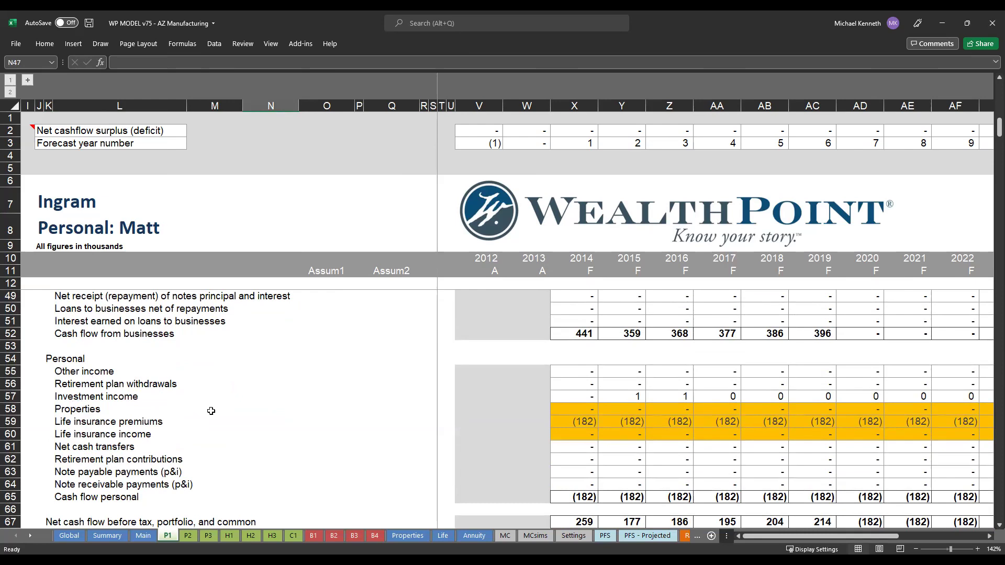
pyautogui.scroll(-2, 209, 411)
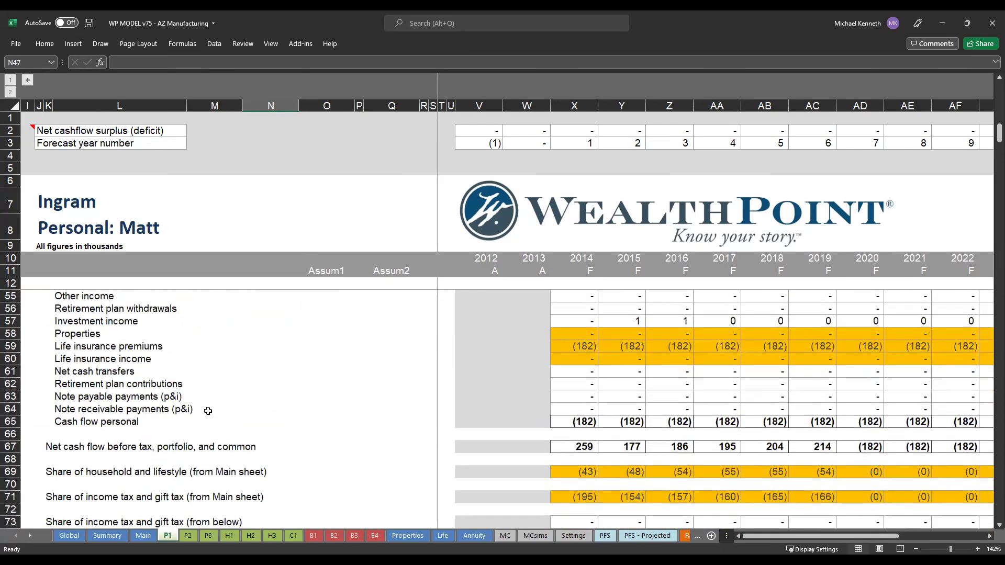
pyautogui.scroll(-2, 208, 411)
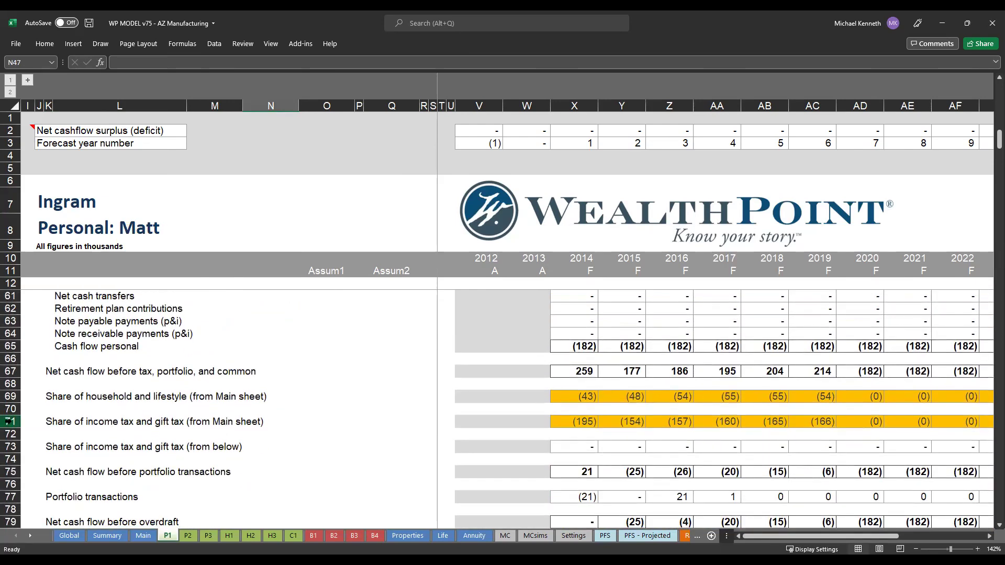
pyautogui.click(9, 421)
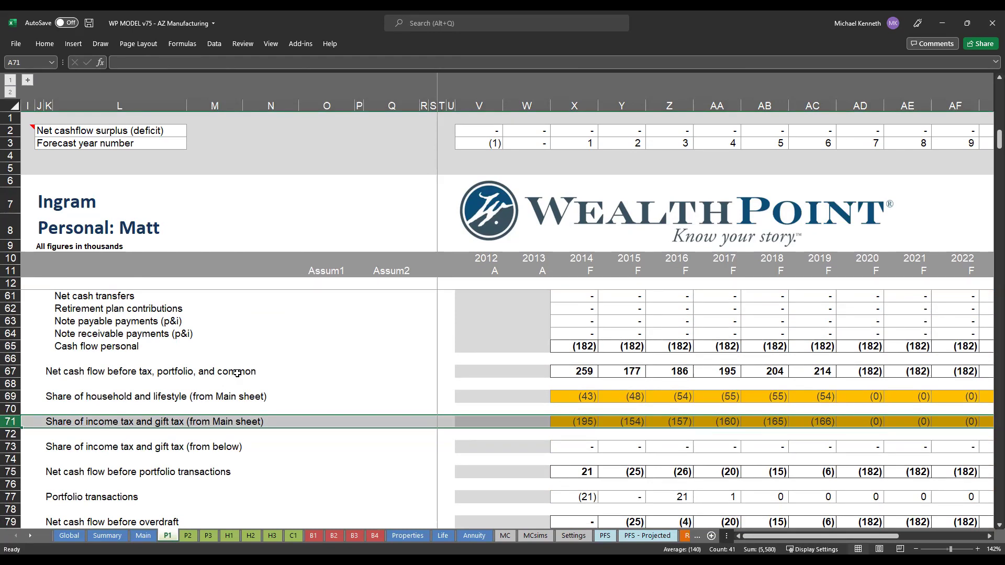
# Step: On P1's Balance Sheet, highlight Businesses FMV, loans, investments, properties and row 96 Retirement plan
pyautogui.scroll(-4, 236, 373)
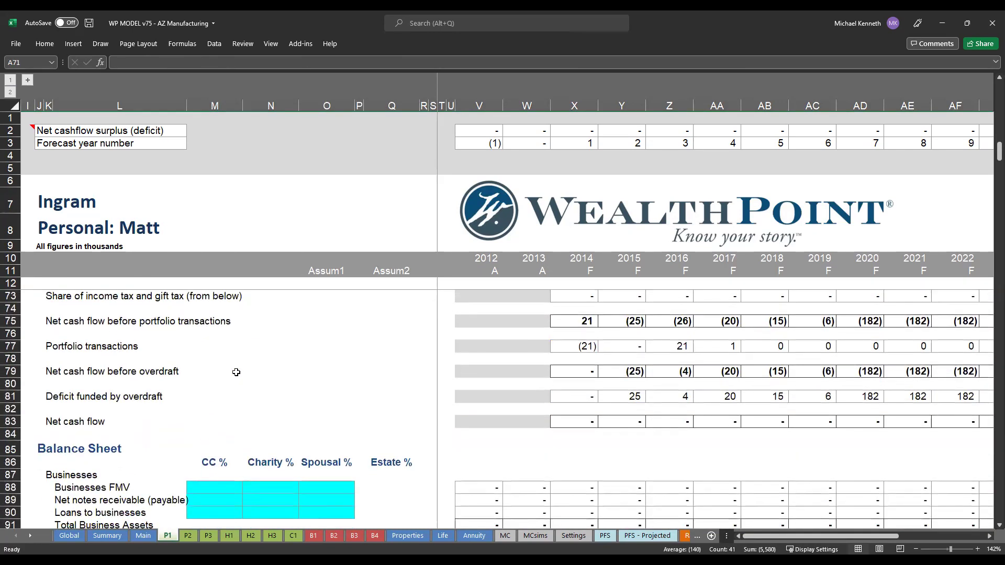
pyautogui.scroll(-2, 236, 371)
pyautogui.scroll(-1, 235, 371)
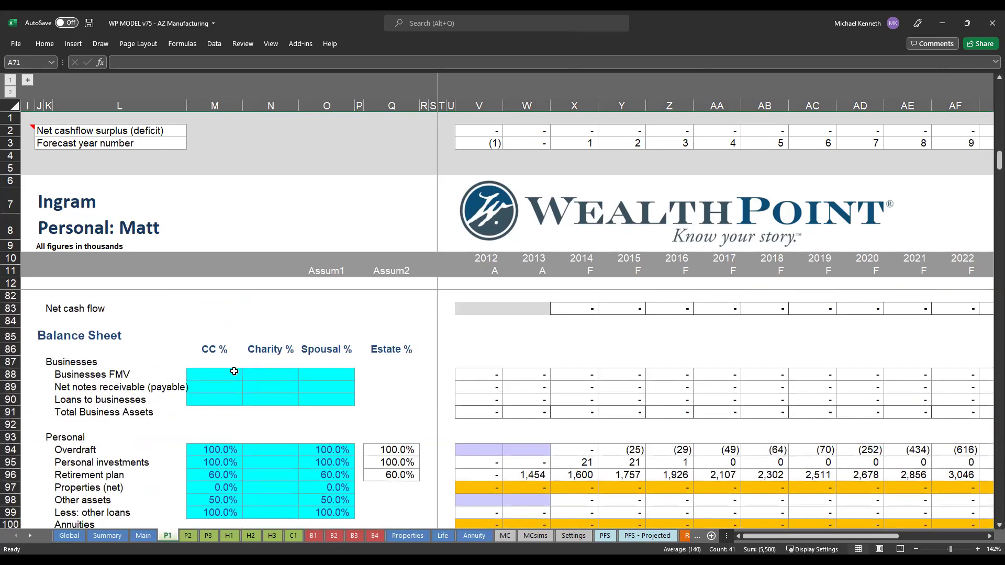
pyautogui.scroll(-1, 234, 371)
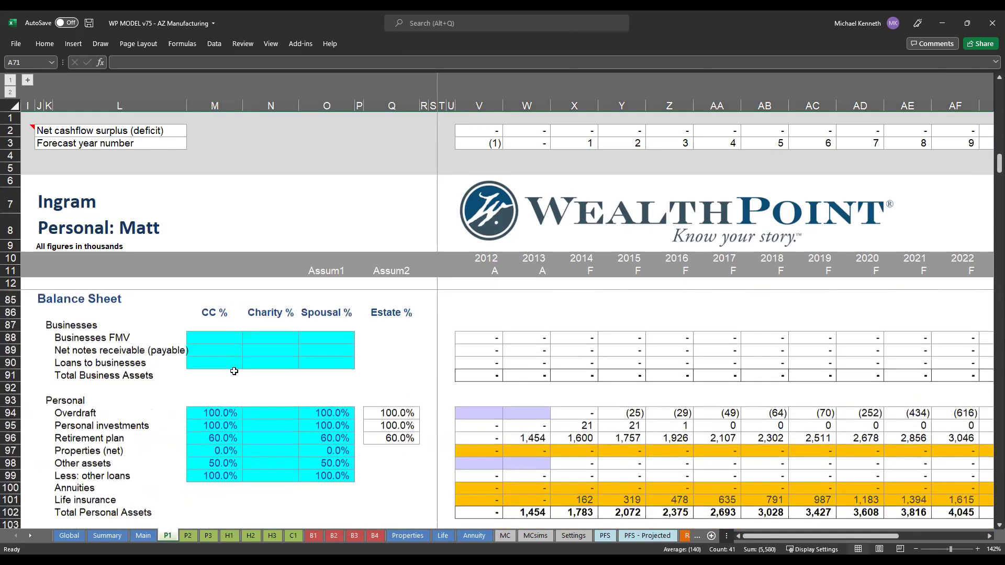
pyautogui.click(62, 335)
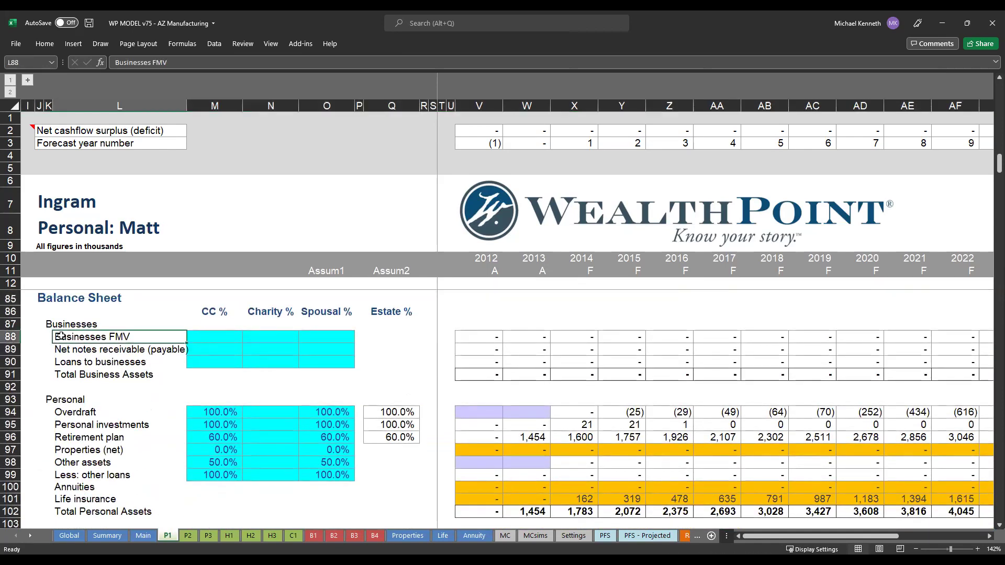
pyautogui.click(67, 365)
pyautogui.click(79, 426)
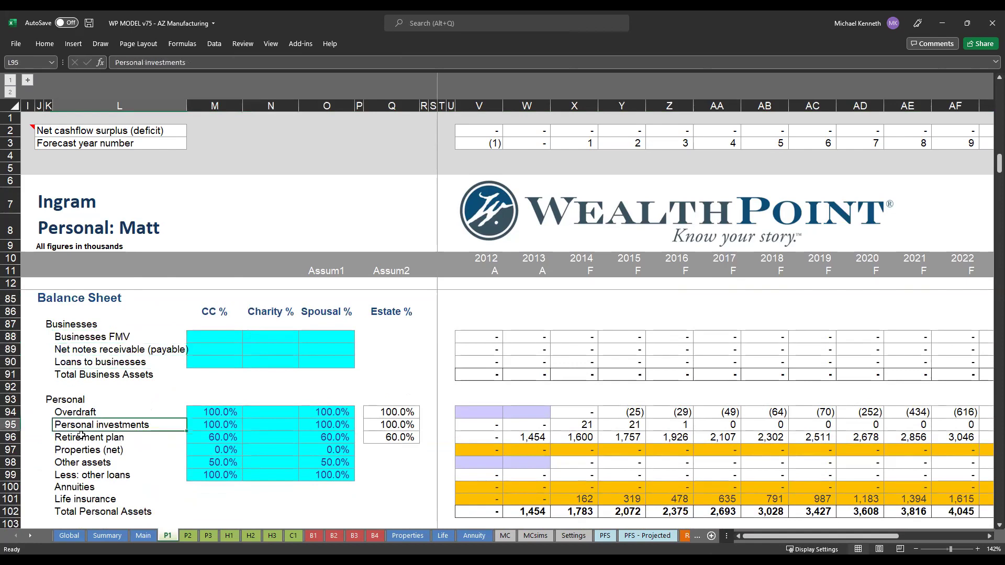
pyautogui.press('Down')
pyautogui.press('Down')
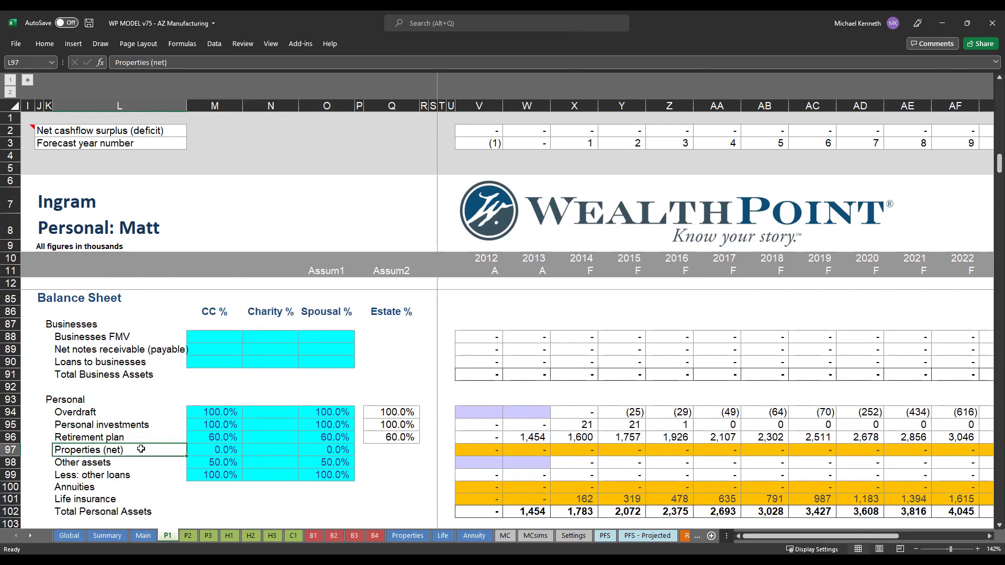
pyautogui.click(14, 437)
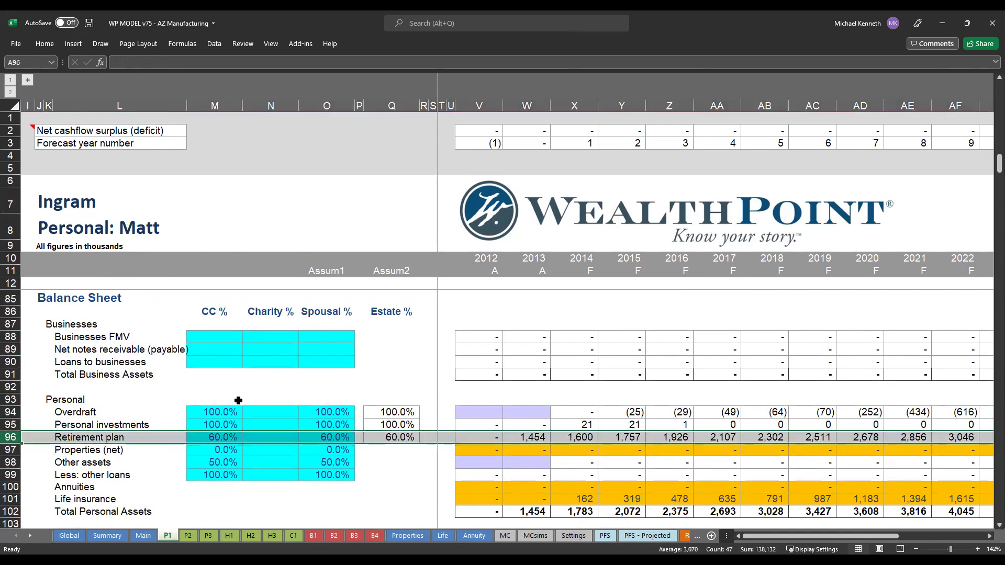
# Step: On the P2 Balance Sheet select rows 88, 95 and 96, then open the H1 QPRT - PHX sheet
pyautogui.click(188, 535)
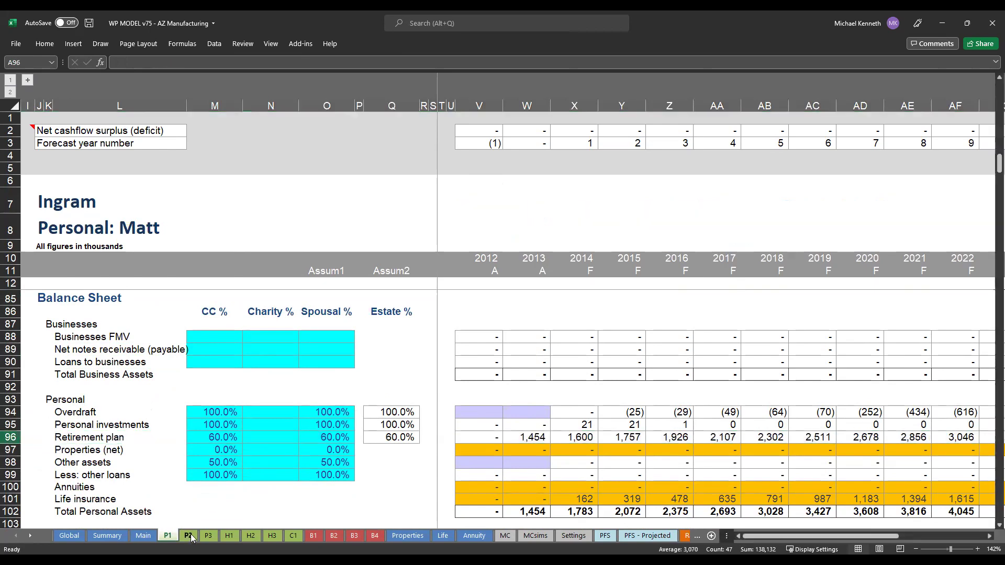
pyautogui.scroll(-13, 220, 382)
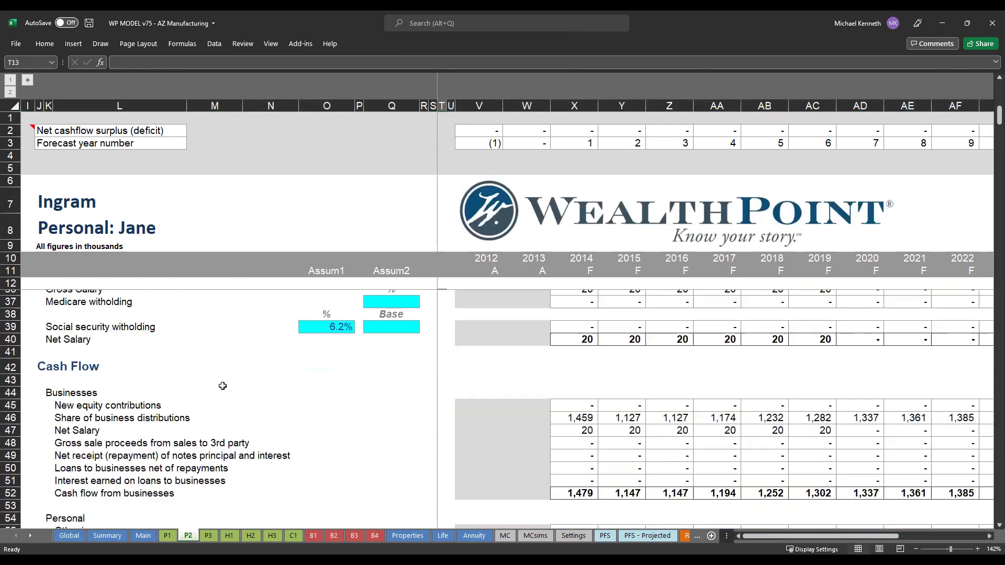
pyautogui.scroll(-10, 226, 388)
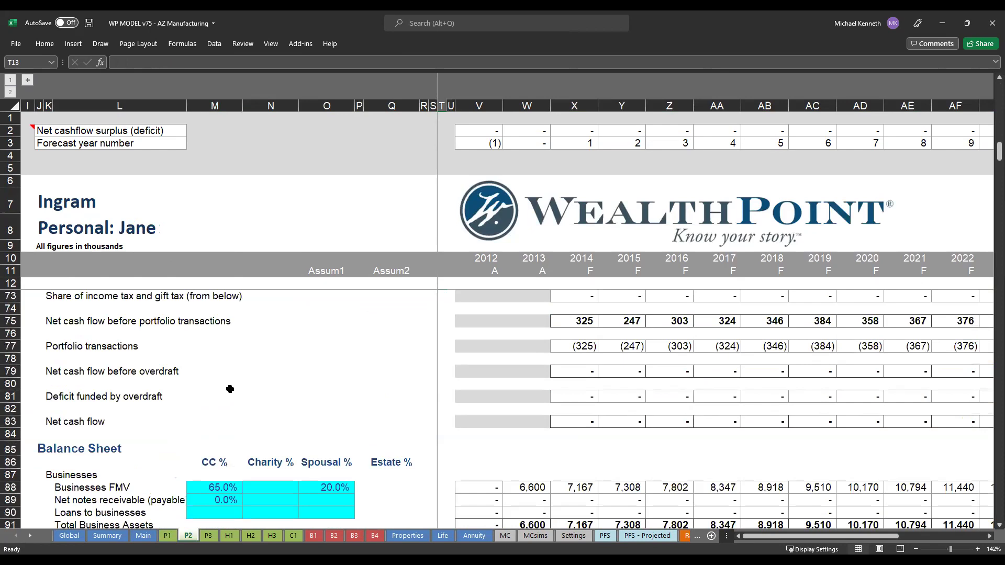
pyautogui.scroll(-1, 230, 389)
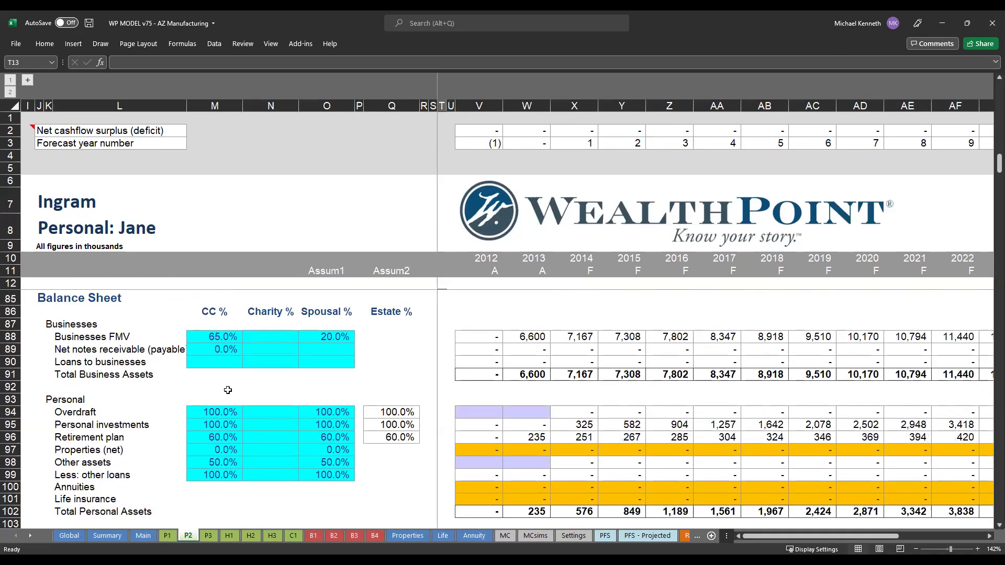
pyautogui.click(12, 336)
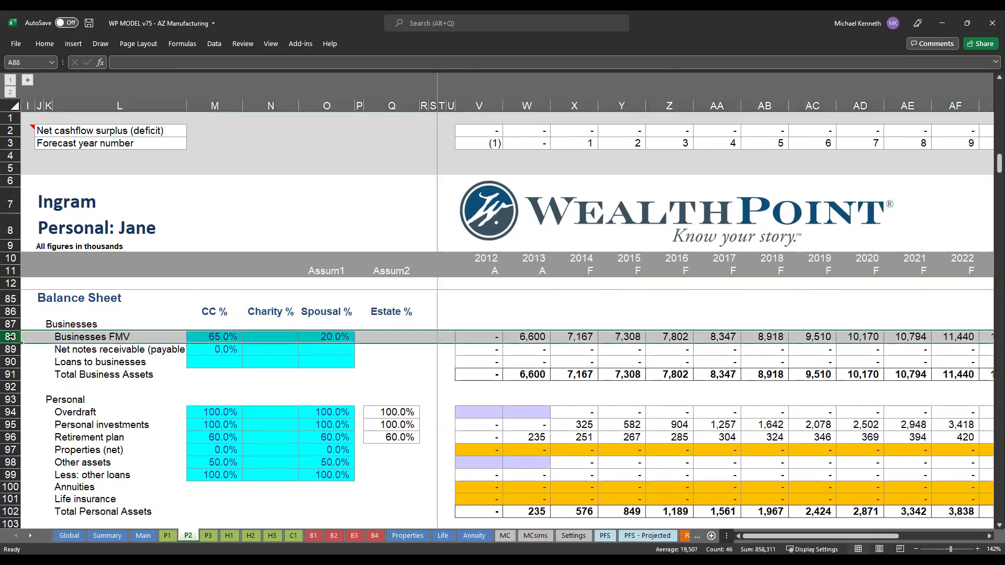
pyautogui.click(10, 425)
pyautogui.click(10, 437)
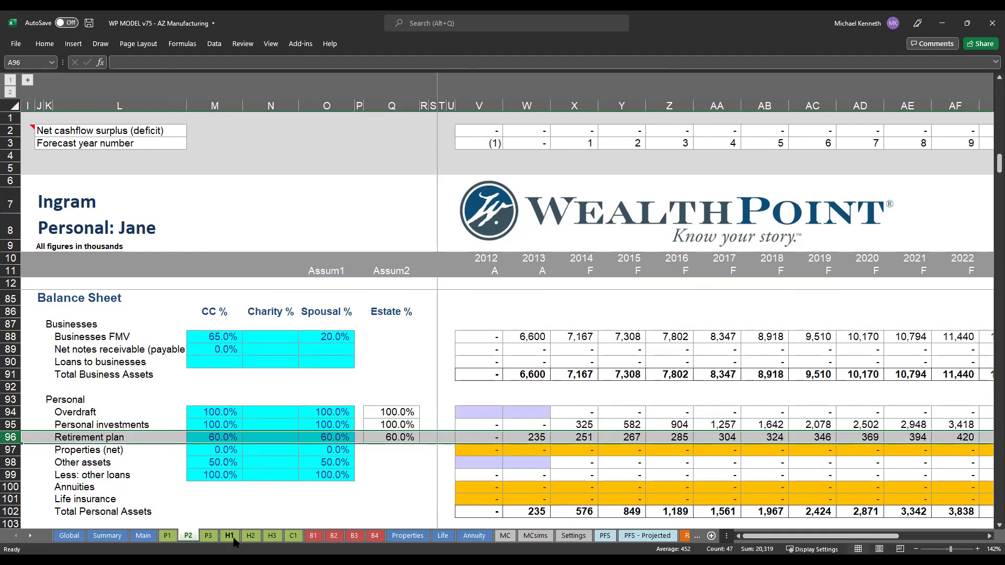
pyautogui.click(236, 537)
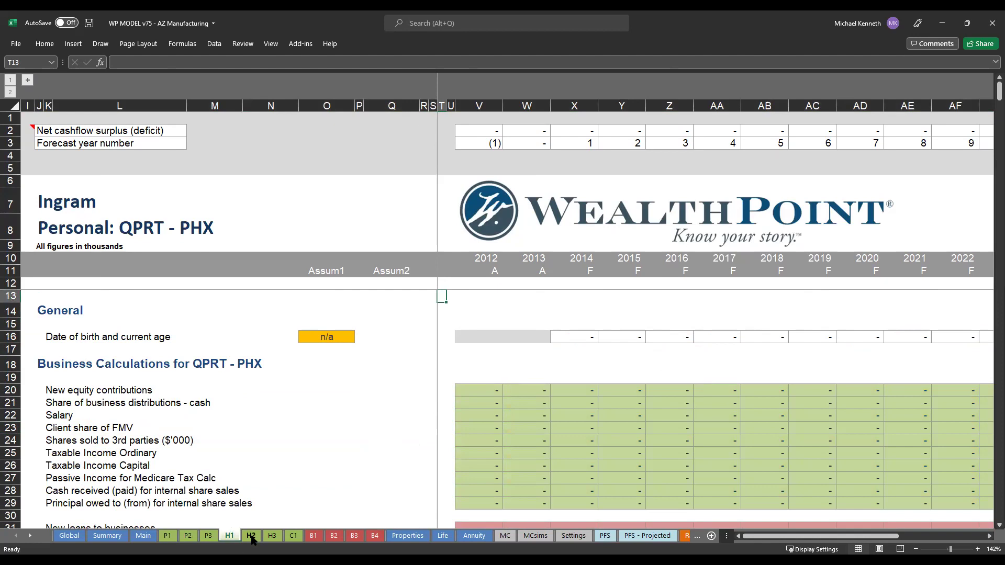
# Step: Go to the H3 SLAT sheet and highlight the Investment income, Properties and Life insurance premiums rows
pyautogui.click(252, 537)
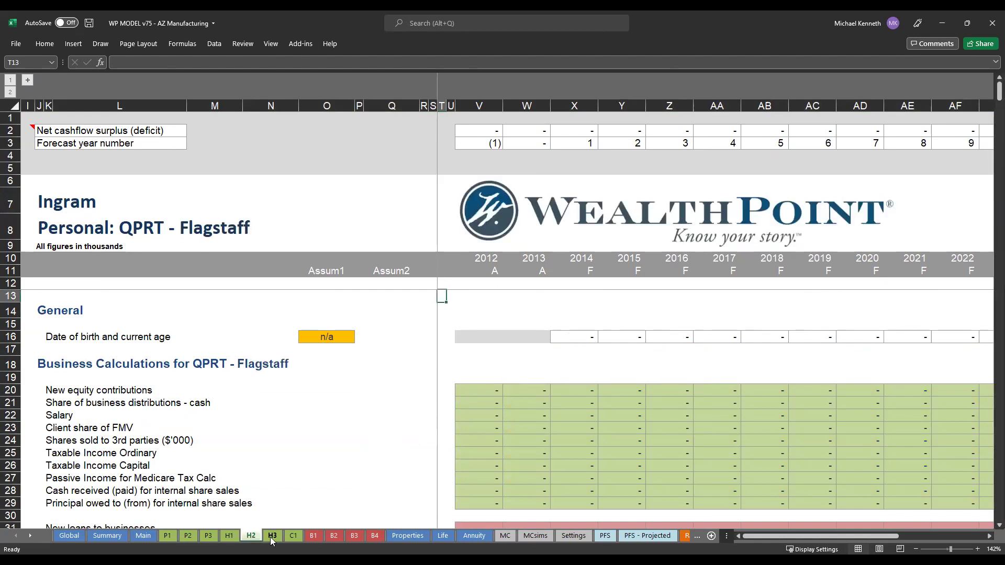
pyautogui.click(272, 537)
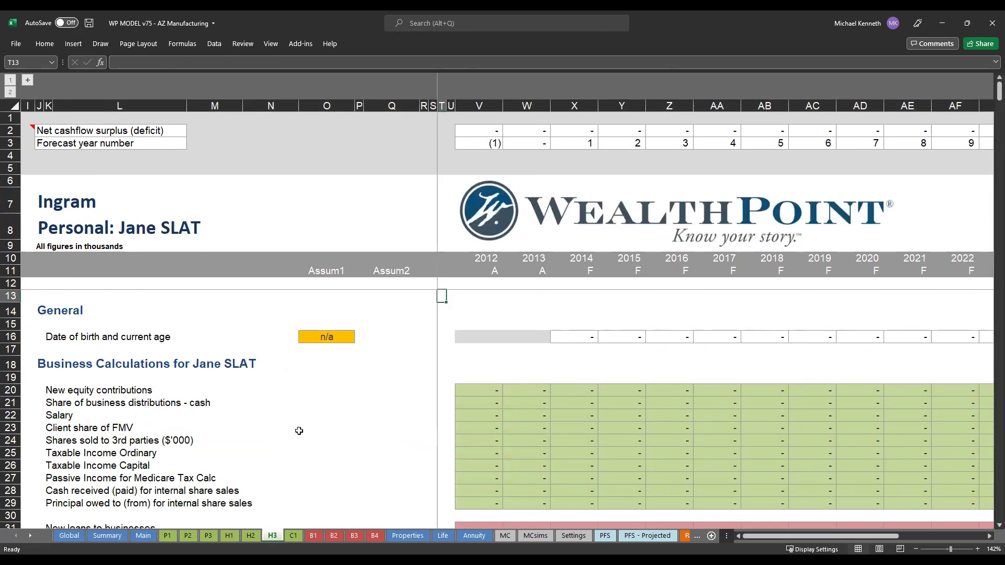
pyautogui.scroll(-5, 295, 435)
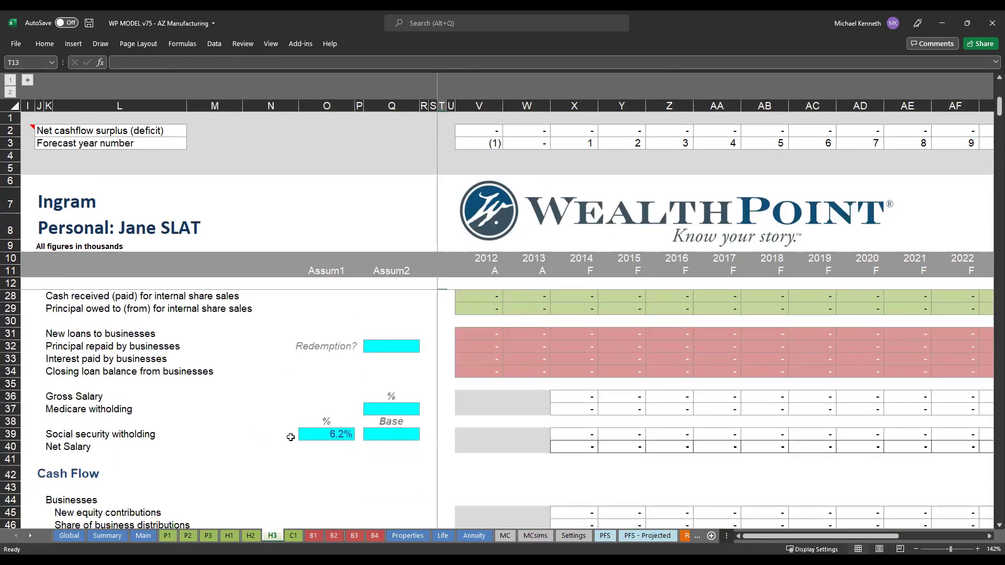
pyautogui.scroll(-4, 291, 435)
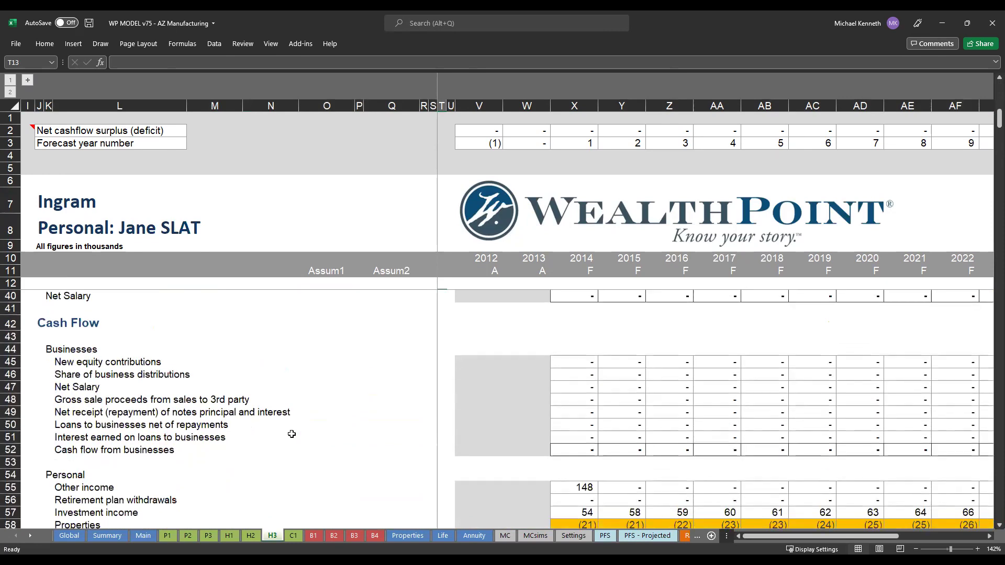
pyautogui.scroll(-1, 292, 434)
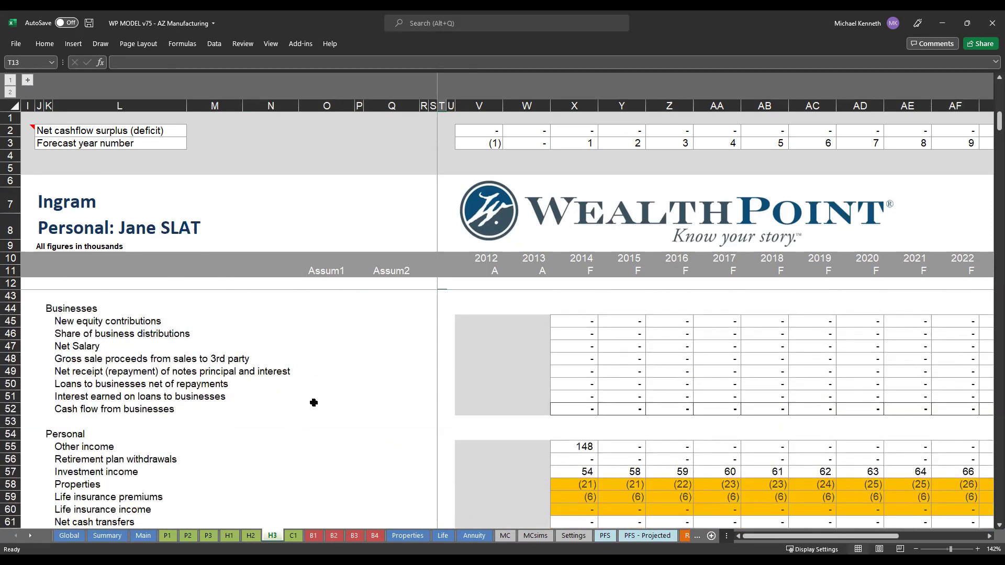
pyautogui.scroll(-2, 307, 399)
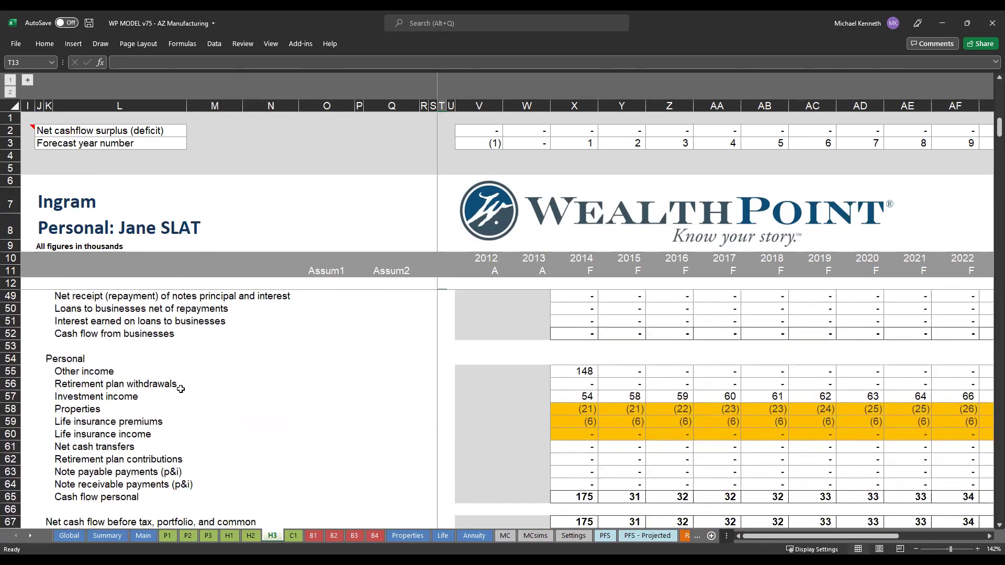
pyautogui.click(97, 399)
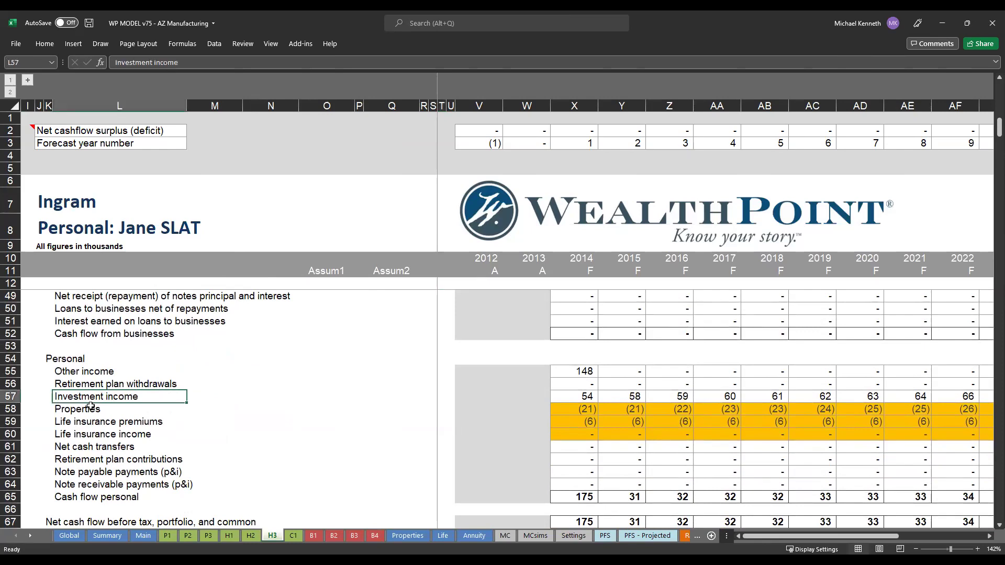
pyautogui.click(91, 407)
pyautogui.click(101, 419)
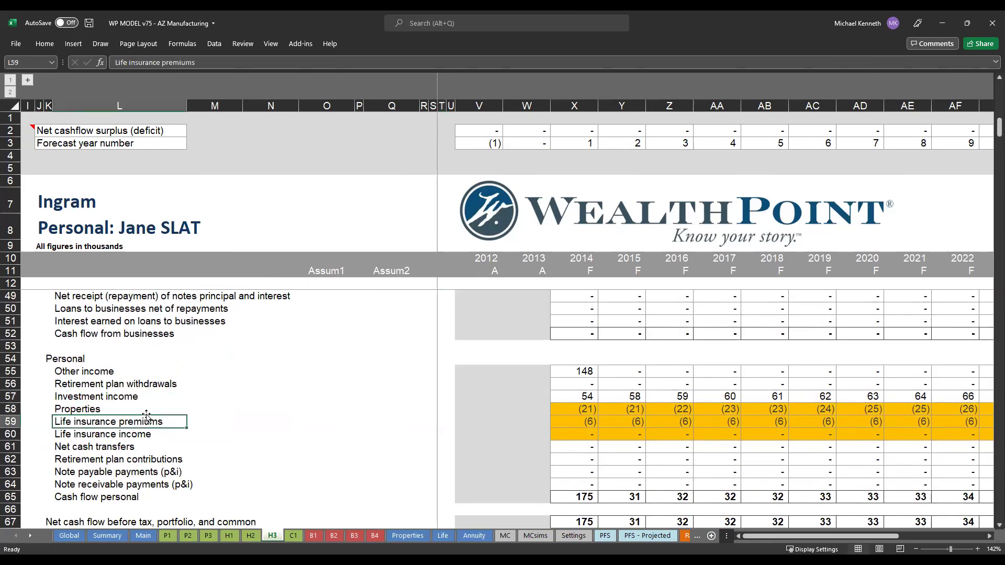
# Step: On the H3 Balance Sheet, highlight Personal investments, Properties (net) and Life Insurance DB
pyautogui.scroll(-5, 227, 381)
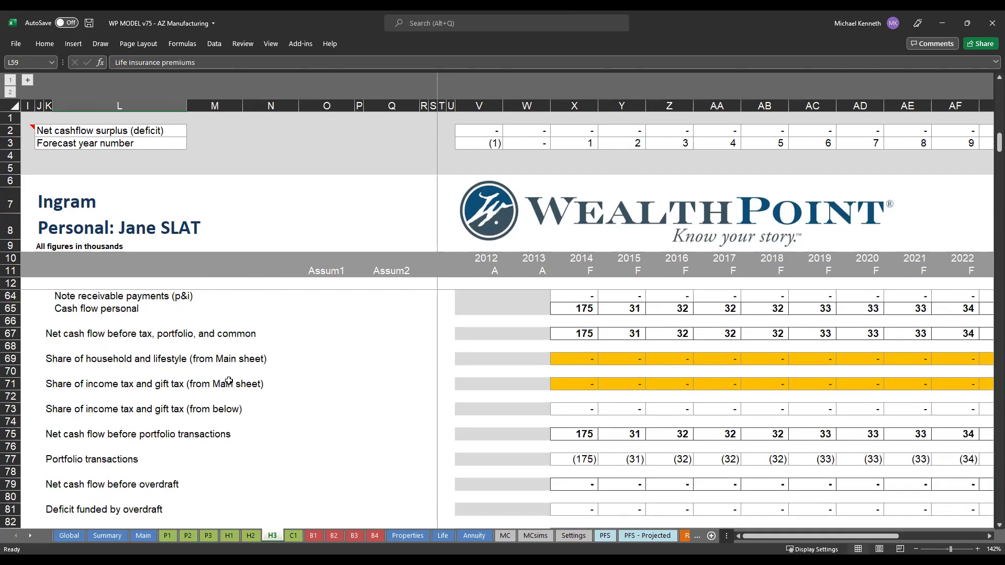
pyautogui.scroll(-8, 226, 381)
pyautogui.scroll(-2, 227, 381)
pyautogui.click(64, 348)
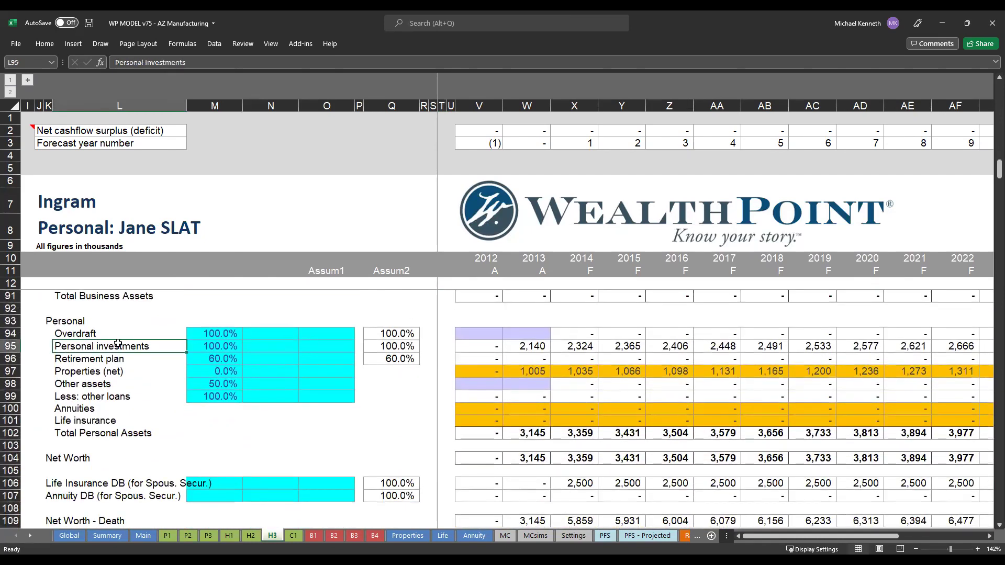
pyautogui.press('Down')
pyautogui.press('Down')
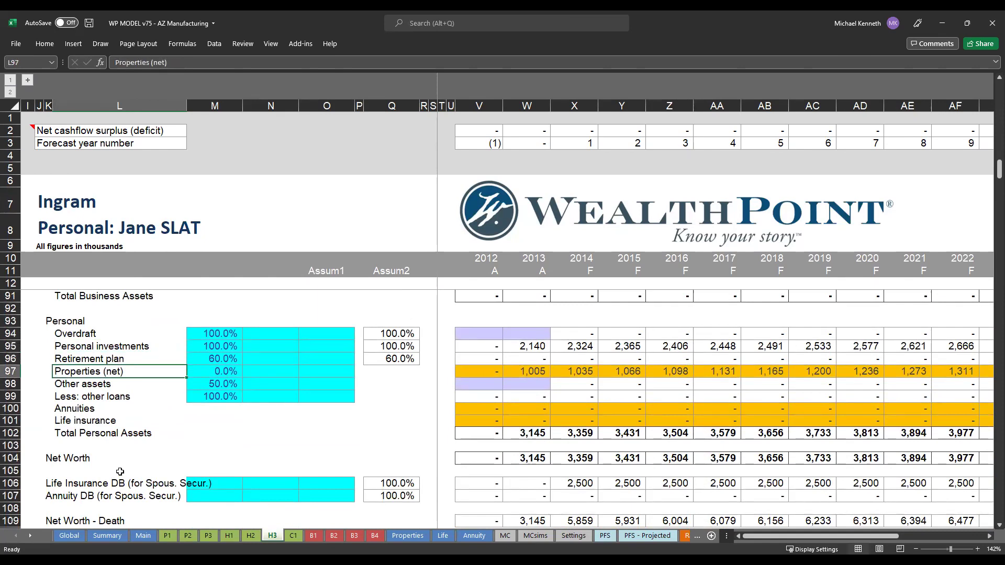
pyautogui.click(92, 482)
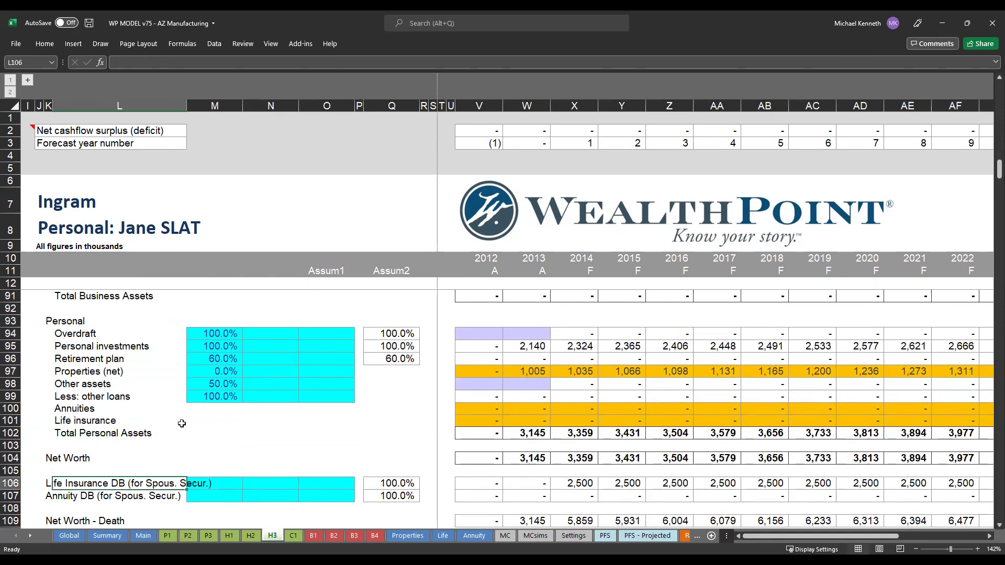
pyautogui.click(294, 535)
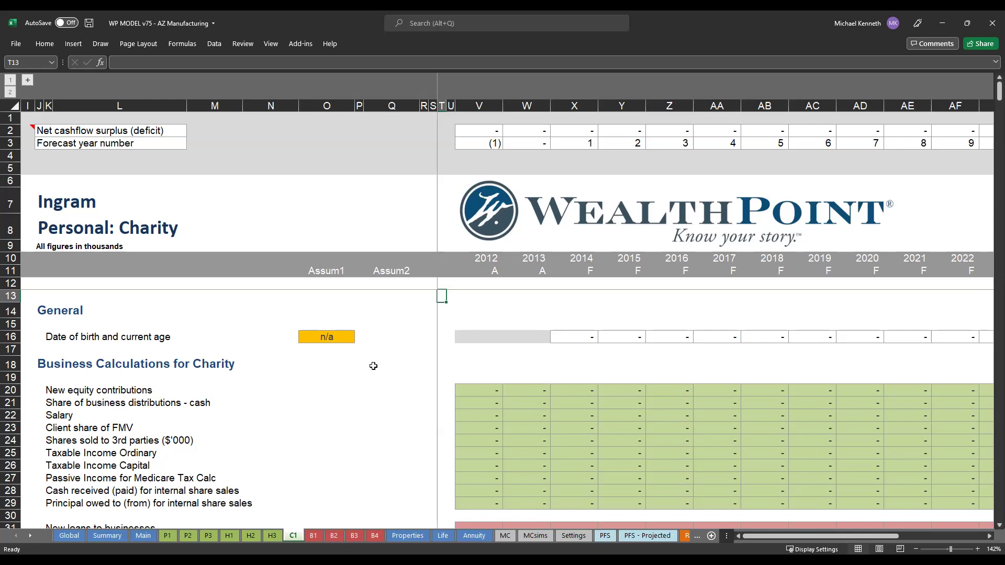
# Step: Open the Properties sheet and scroll through its property schedules down to the Mortgages section
pyautogui.click(403, 536)
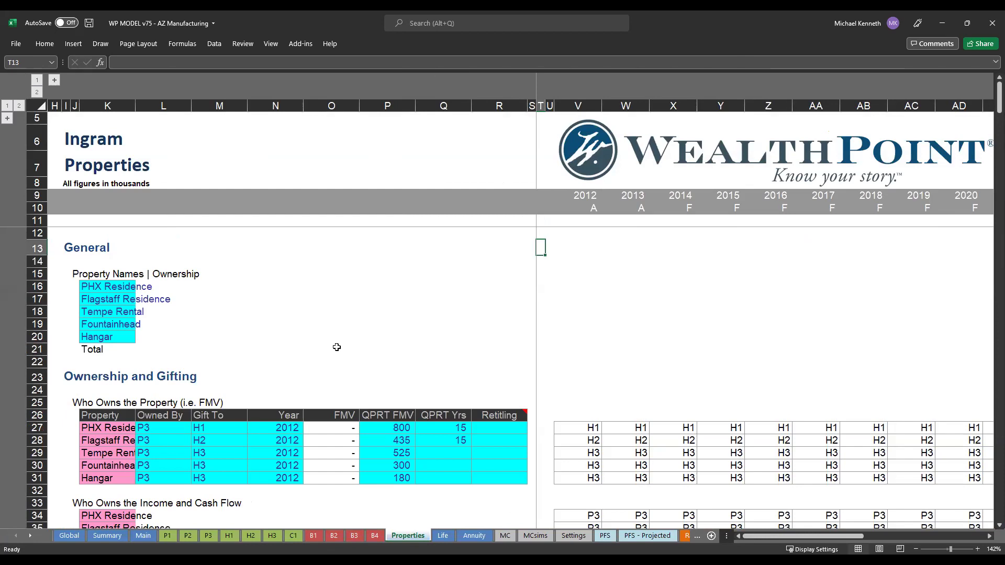
pyautogui.scroll(-7, 340, 348)
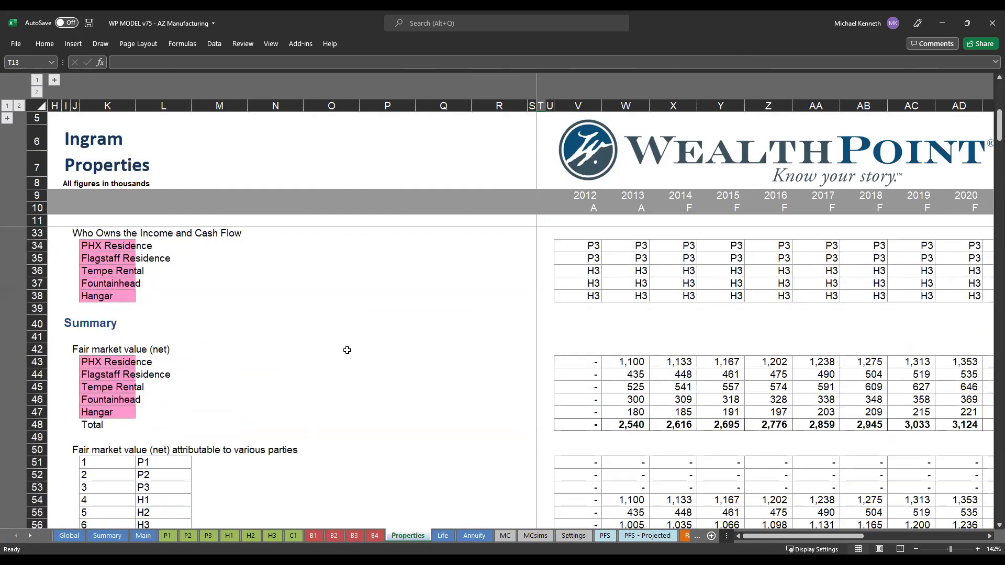
pyautogui.scroll(-8, 347, 350)
pyautogui.scroll(-7, 348, 352)
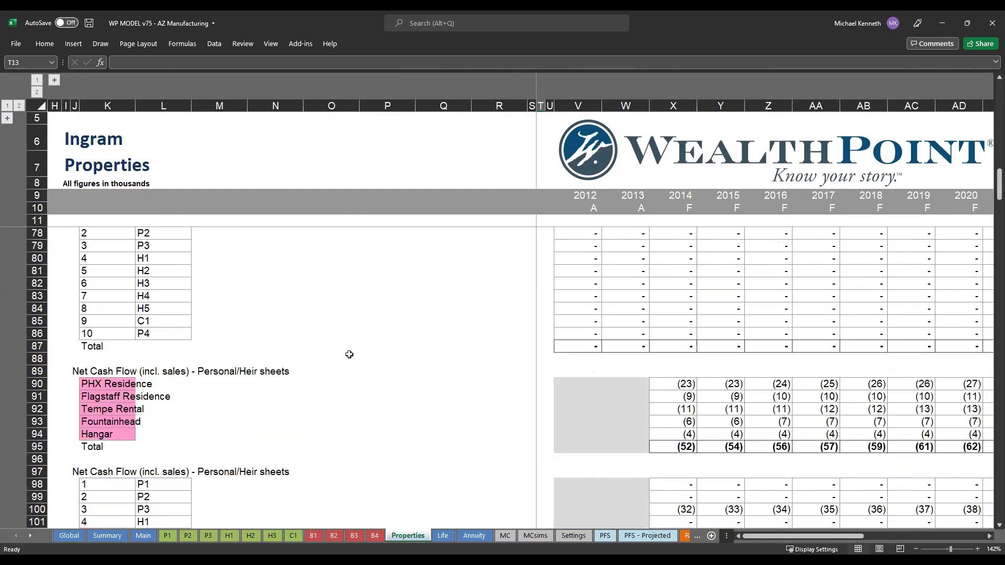
pyautogui.scroll(-8, 349, 354)
pyautogui.scroll(-8, 350, 355)
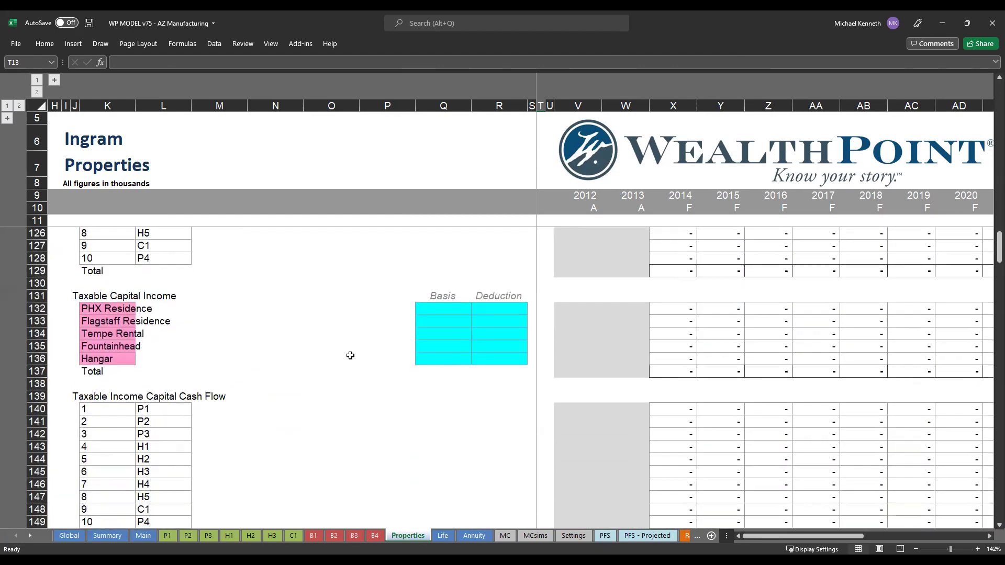
pyautogui.scroll(-8, 352, 355)
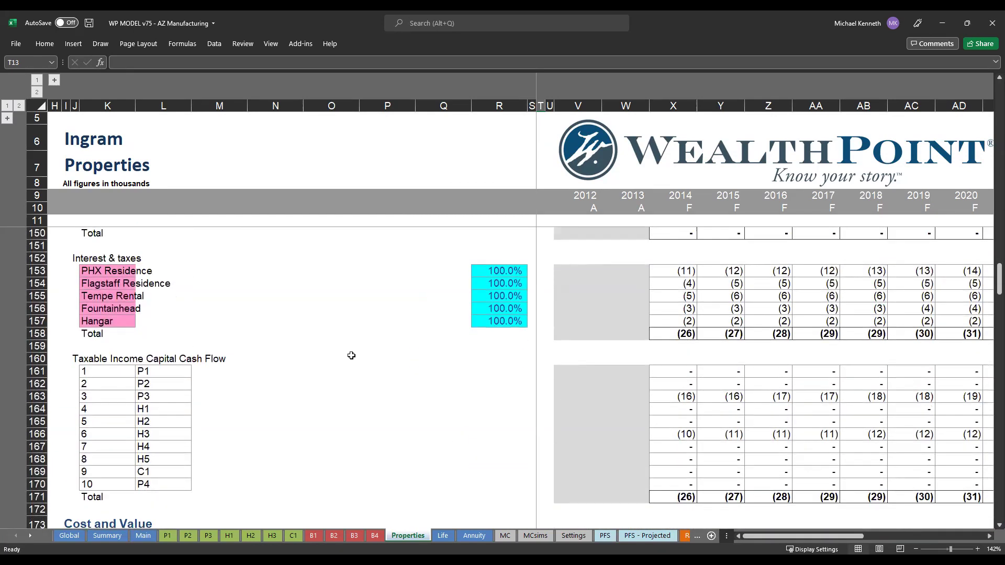
pyautogui.scroll(-7, 351, 355)
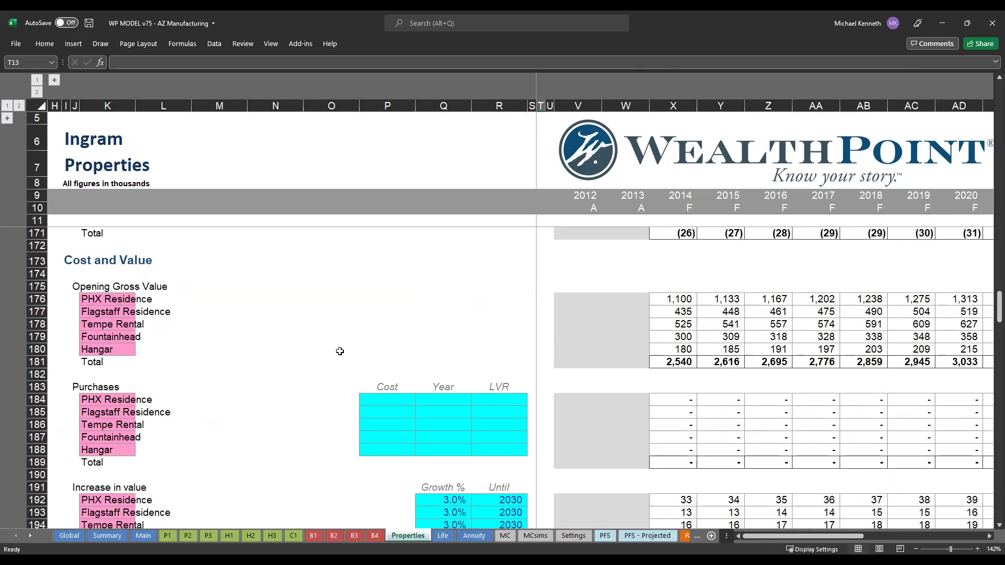
pyautogui.scroll(-11, 340, 351)
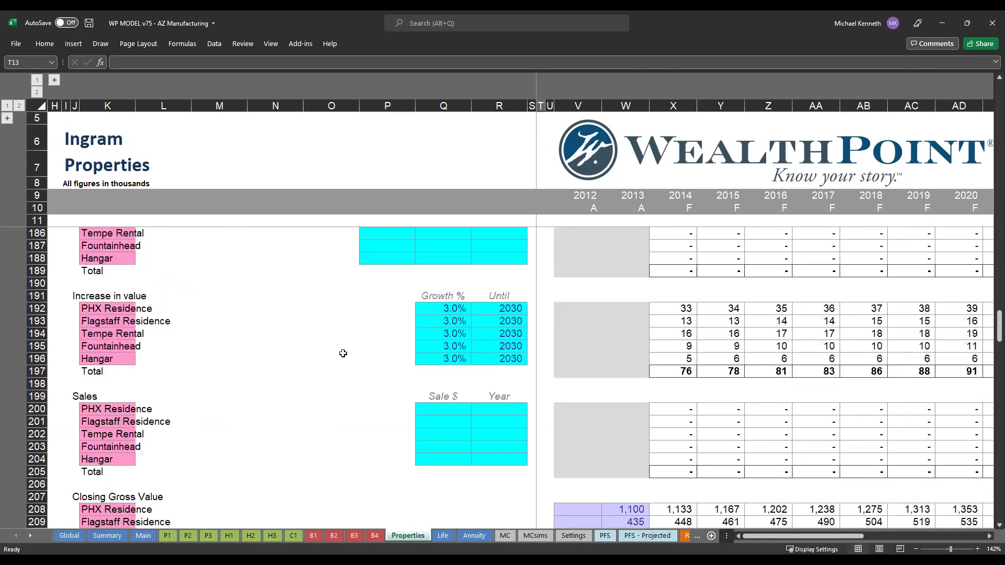
pyautogui.scroll(-3, 347, 359)
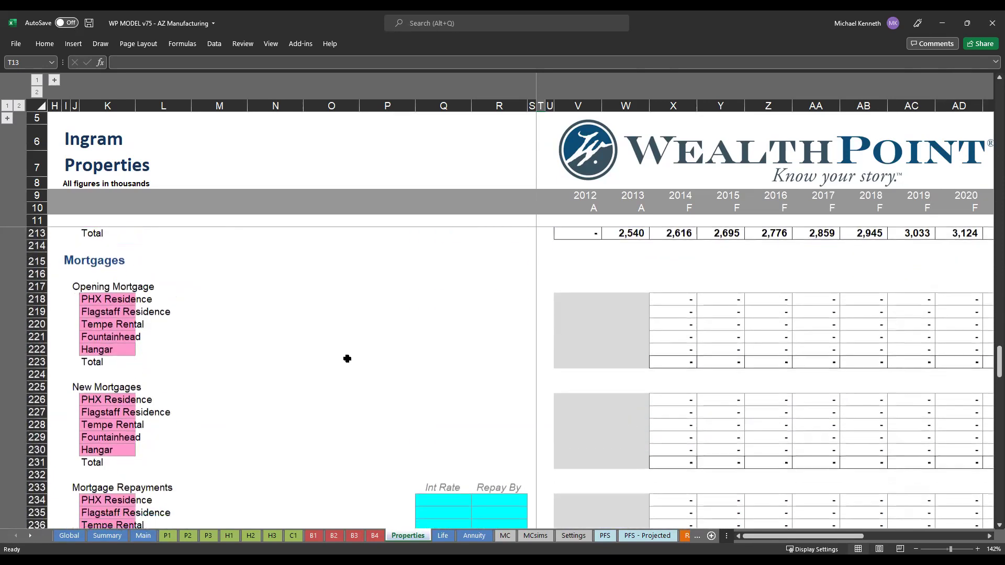
pyautogui.scroll(-1, 346, 359)
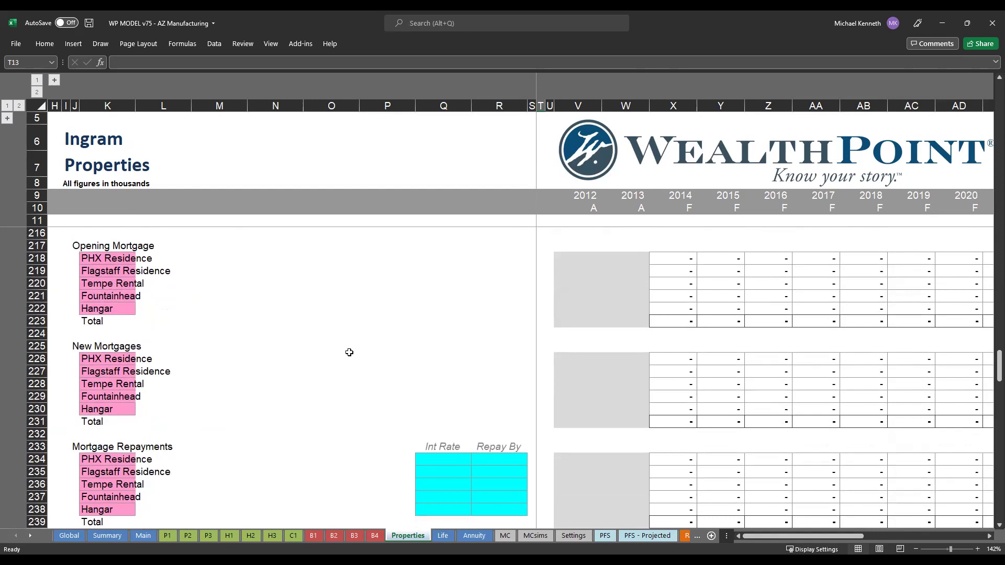
# Step: Open Life Insurance, glance at Annuities, then scroll down to the Cash Surrender Value section
pyautogui.click(444, 536)
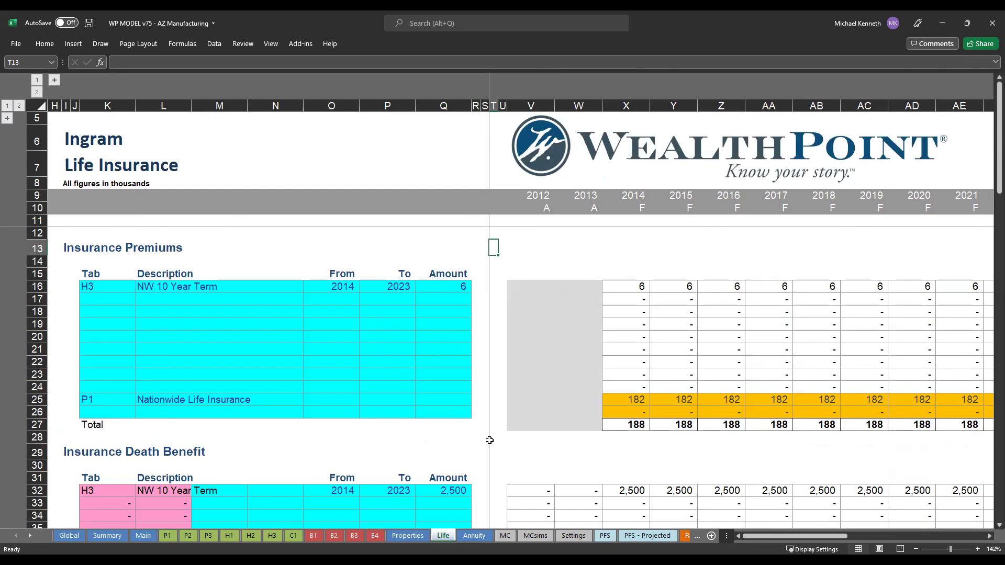
pyautogui.click(480, 537)
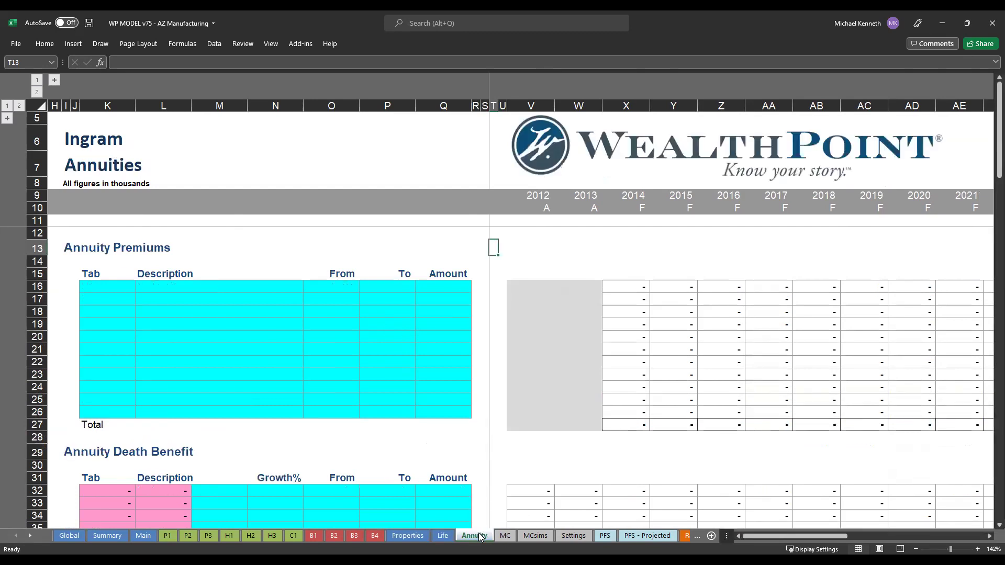
pyautogui.click(442, 536)
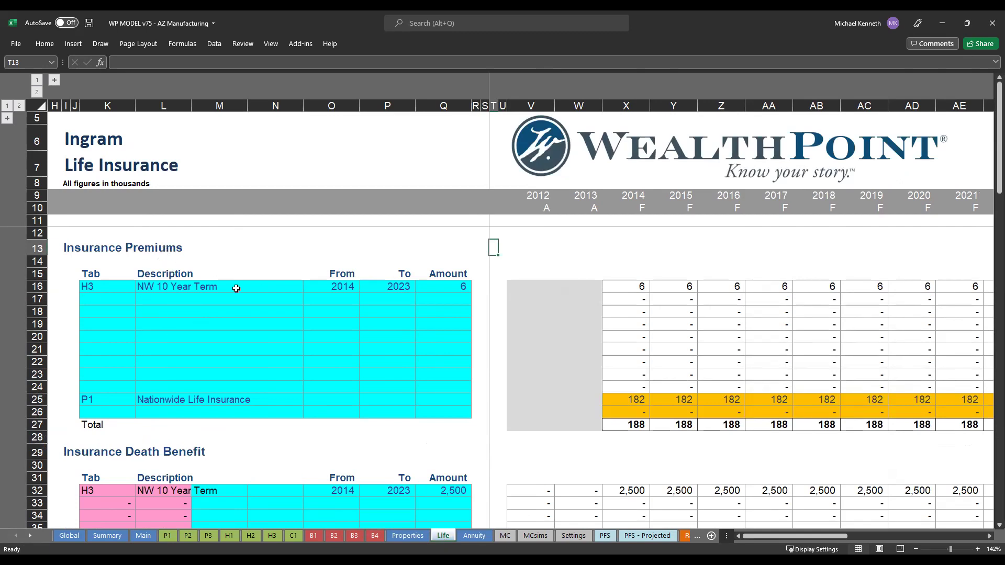
pyautogui.scroll(-4, 231, 333)
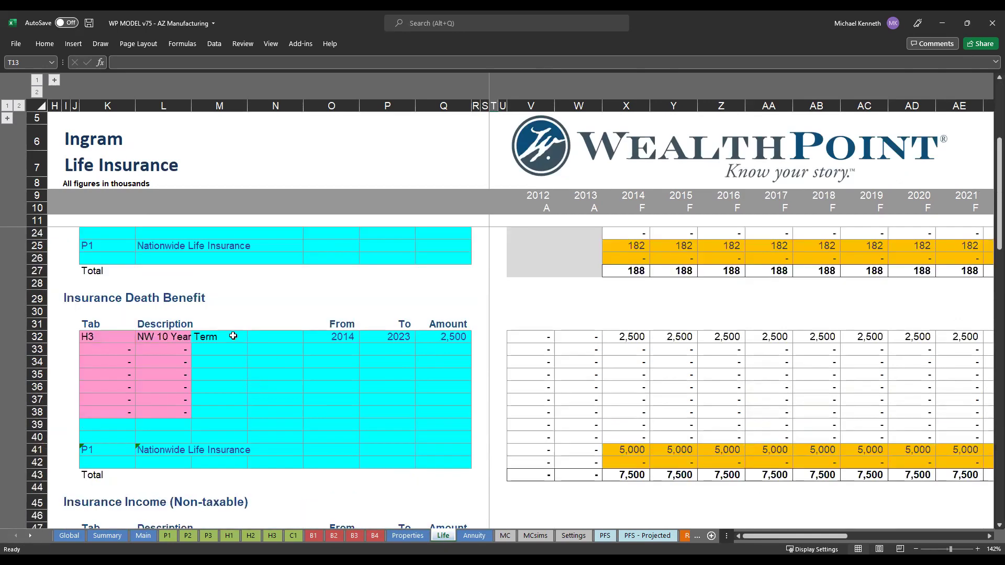
pyautogui.scroll(-4, 234, 338)
pyautogui.scroll(-1, 234, 337)
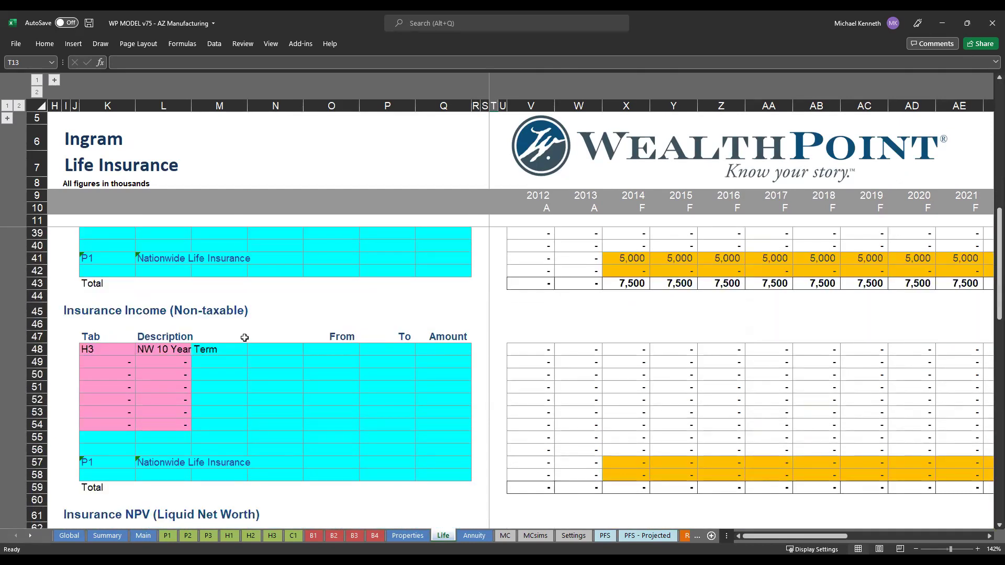
pyautogui.scroll(-8, 246, 340)
pyautogui.scroll(-2, 247, 340)
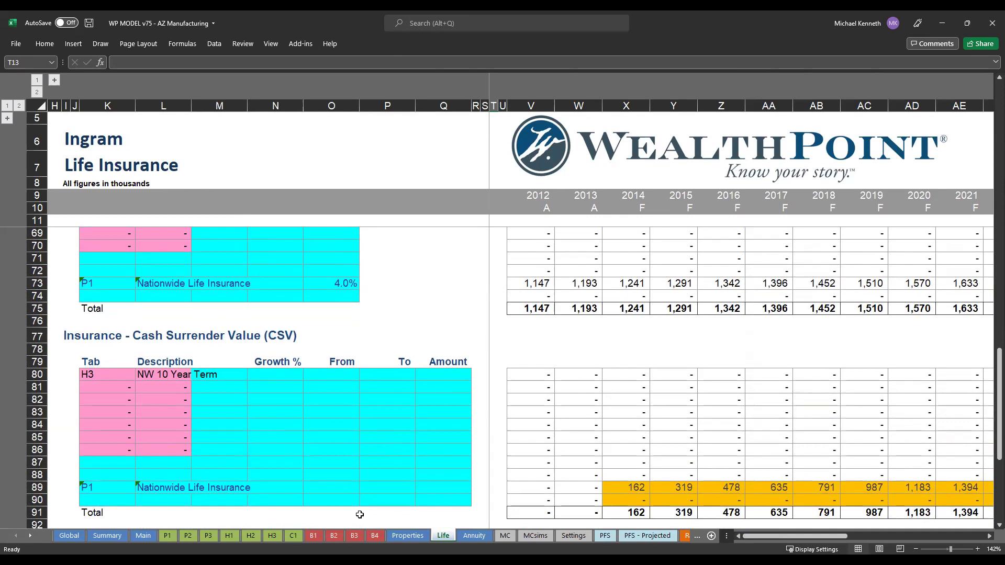
# Step: Open the B1 AZ Manufacturing sheet and scroll to the Income Statement revenue lines
pyautogui.click(315, 536)
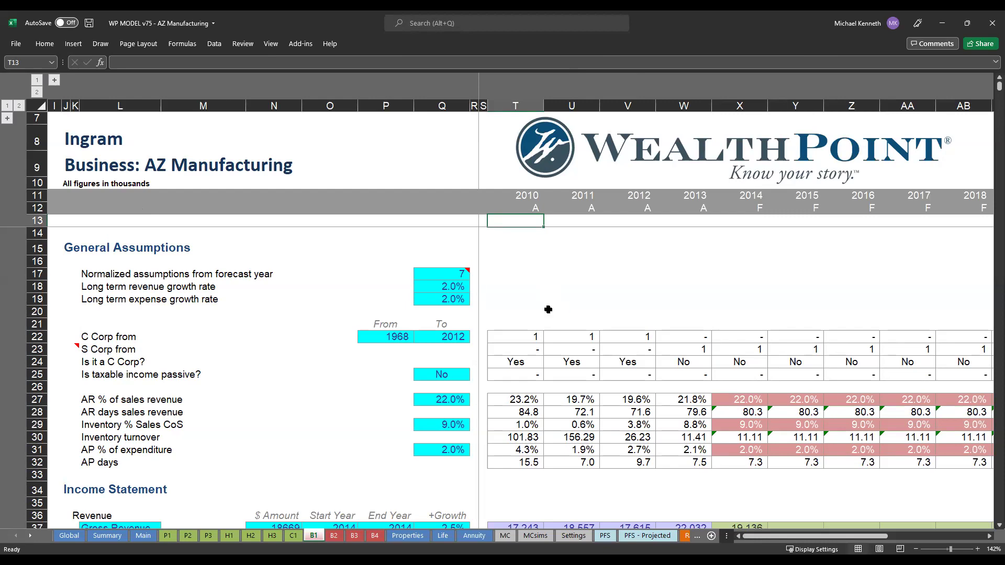
pyautogui.scroll(-5, 548, 330)
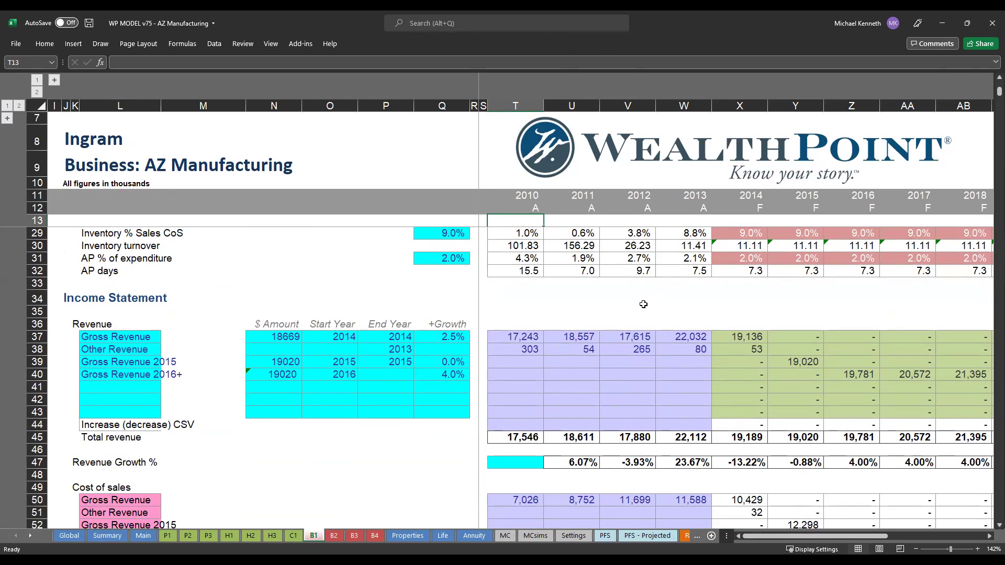
pyautogui.click(131, 337)
pyautogui.moveTo(295, 344); pyautogui.dragTo(461, 414)
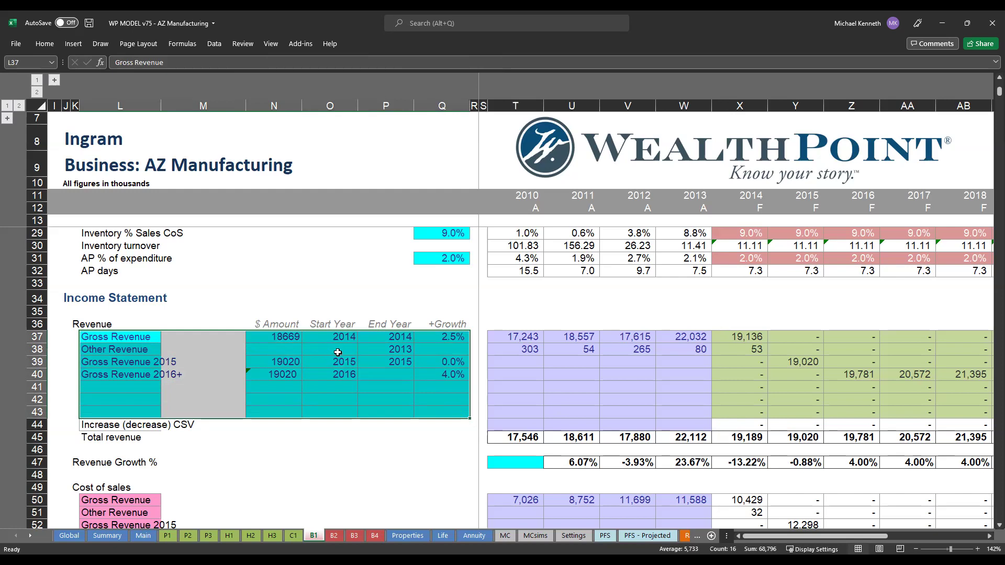
pyautogui.click(356, 457)
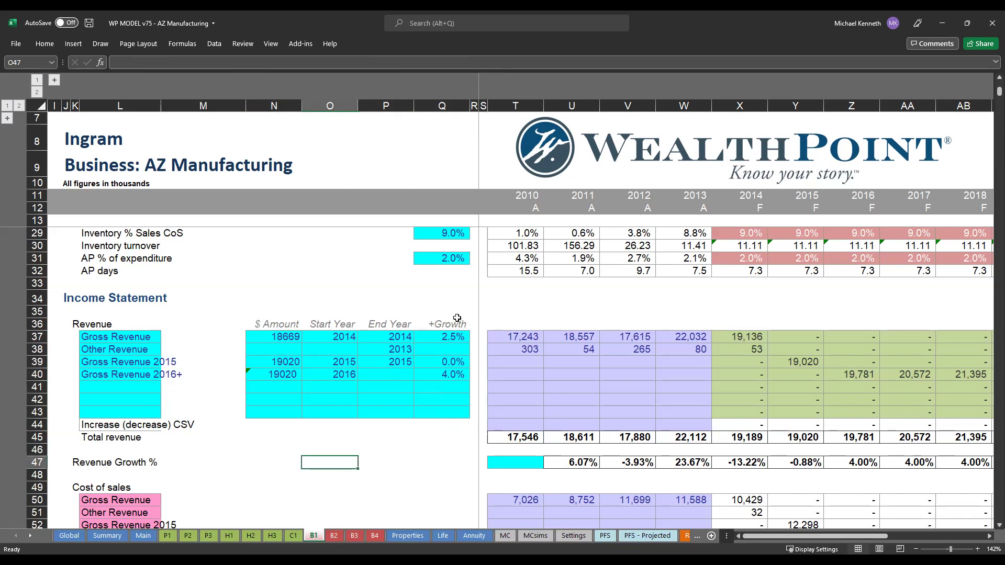
pyautogui.moveTo(453, 322); pyautogui.dragTo(453, 419)
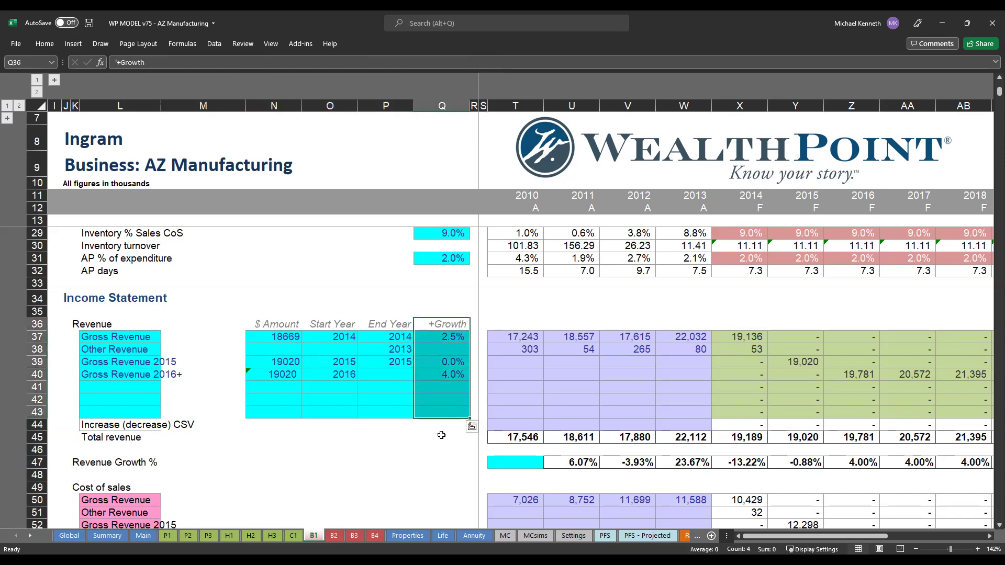
pyautogui.moveTo(340, 325); pyautogui.dragTo(406, 406)
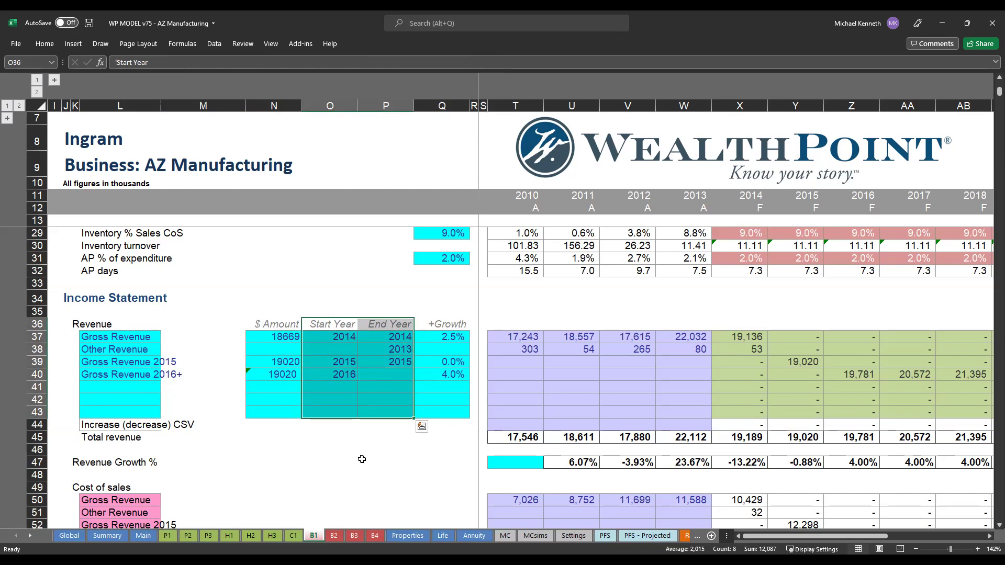
# Step: Scroll past cost of sales and expenses and select row 100, EBITDA
pyautogui.scroll(-3, 361, 459)
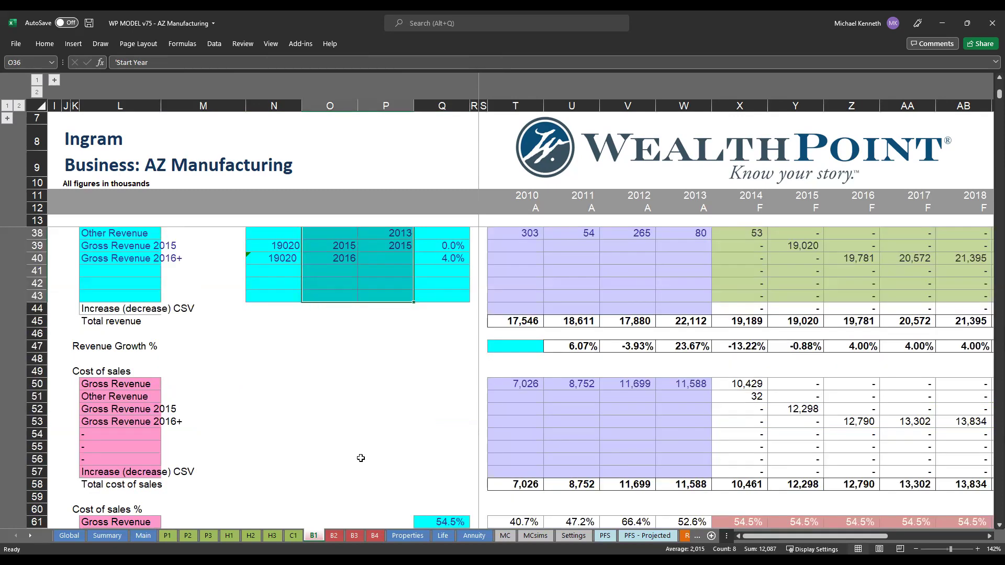
pyautogui.scroll(-2, 360, 458)
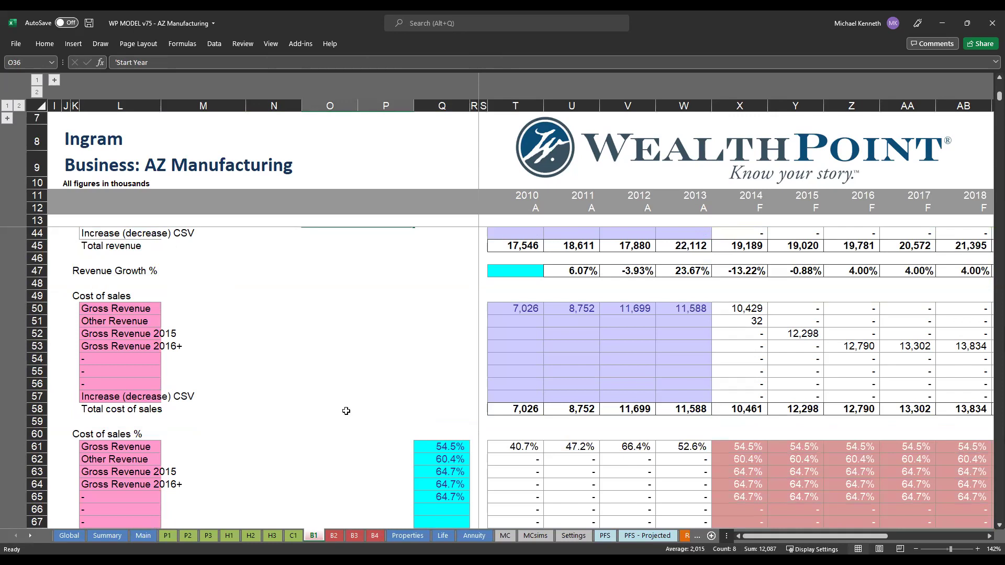
pyautogui.scroll(-1, 346, 412)
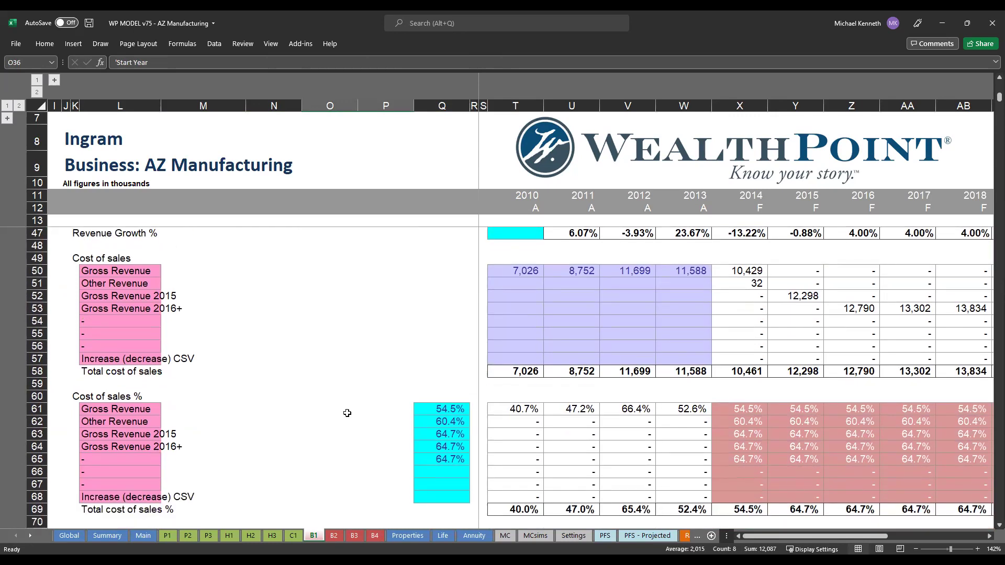
pyautogui.scroll(-7, 347, 413)
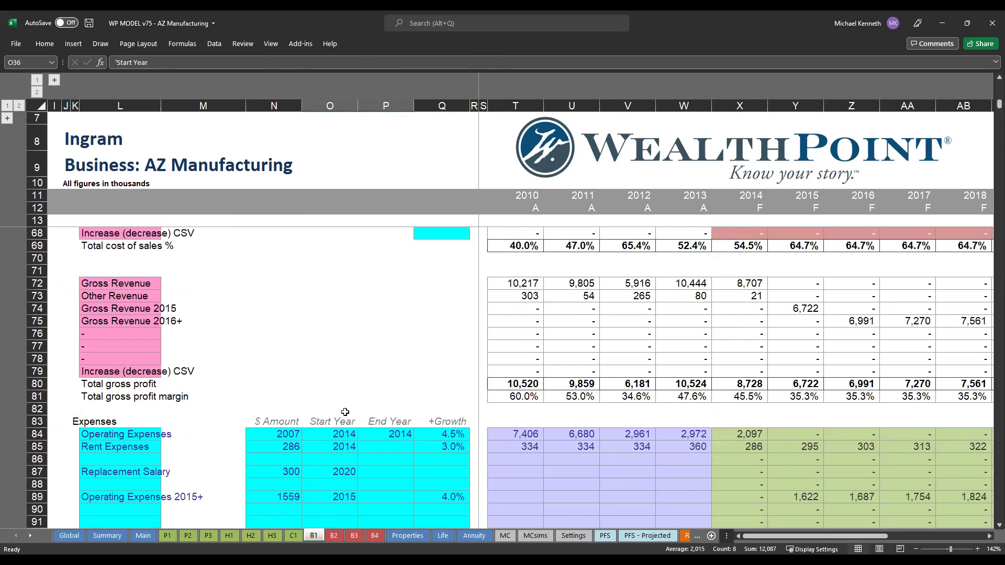
pyautogui.scroll(-3, 345, 412)
pyautogui.scroll(-1, 347, 409)
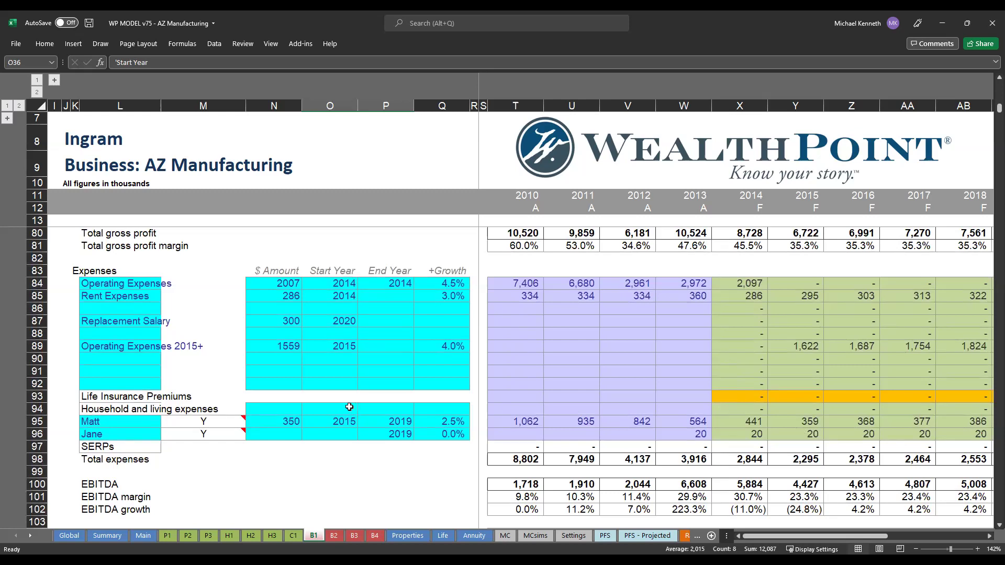
pyautogui.scroll(-3, 343, 409)
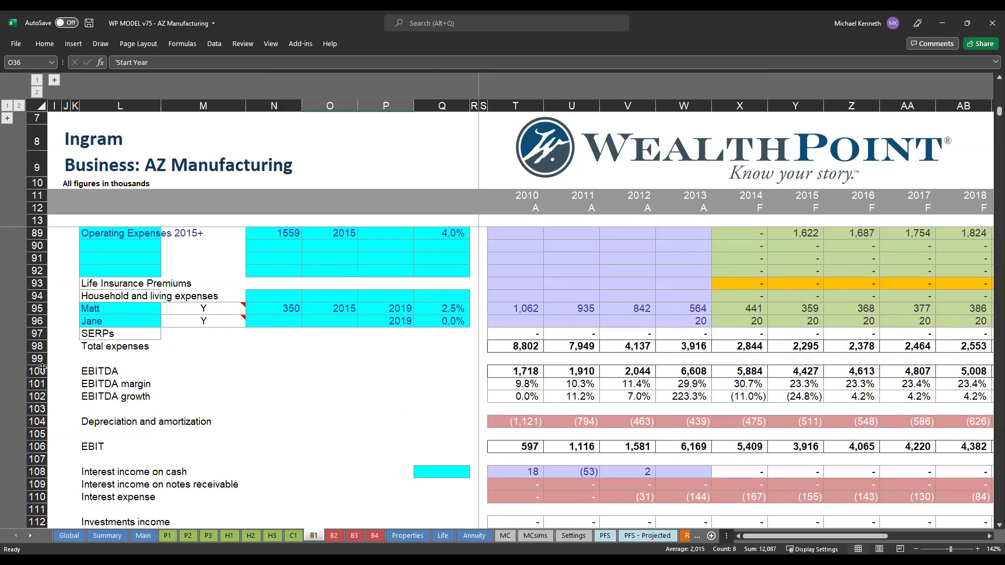
pyautogui.click(35, 370)
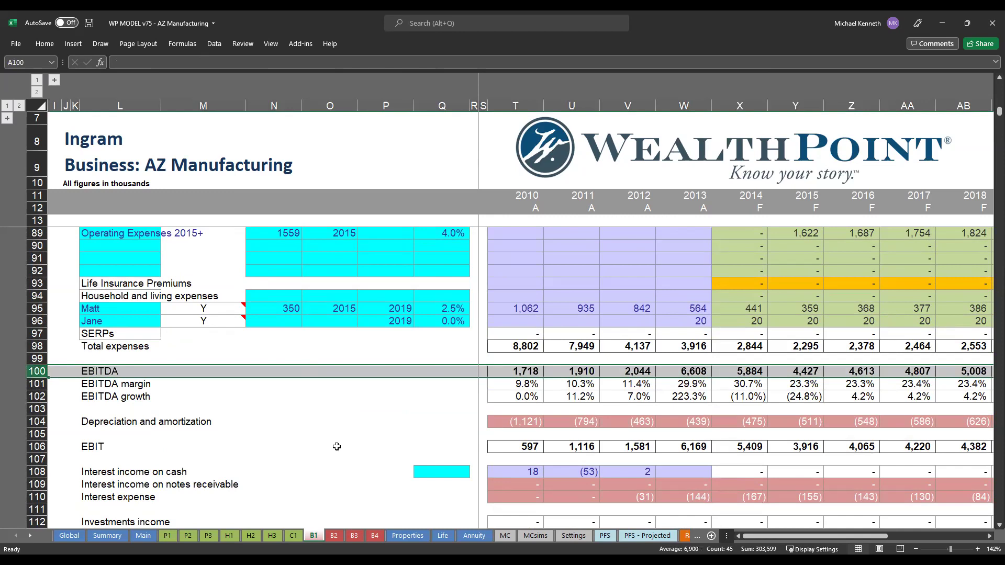
# Step: Scroll down to the SERPs table and highlight its title
pyautogui.scroll(-2, 298, 432)
pyautogui.scroll(-1, 238, 433)
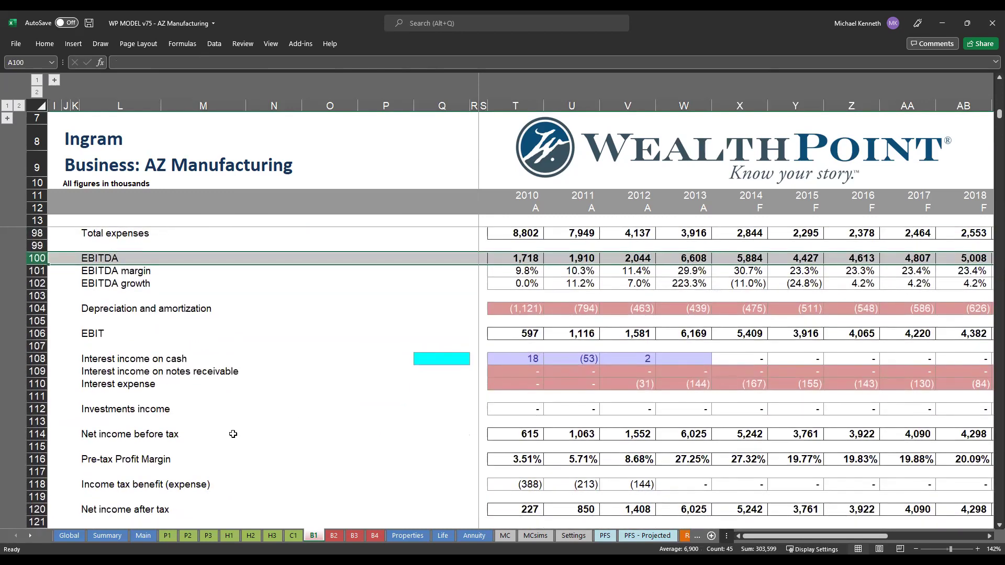
pyautogui.scroll(-2, 225, 433)
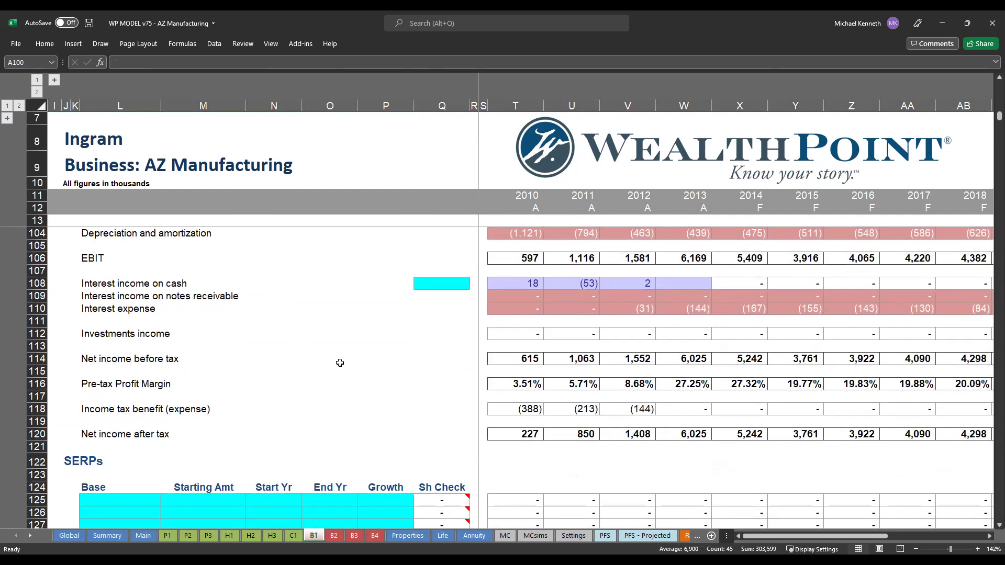
pyautogui.scroll(-3, 338, 365)
pyautogui.scroll(-2, 339, 329)
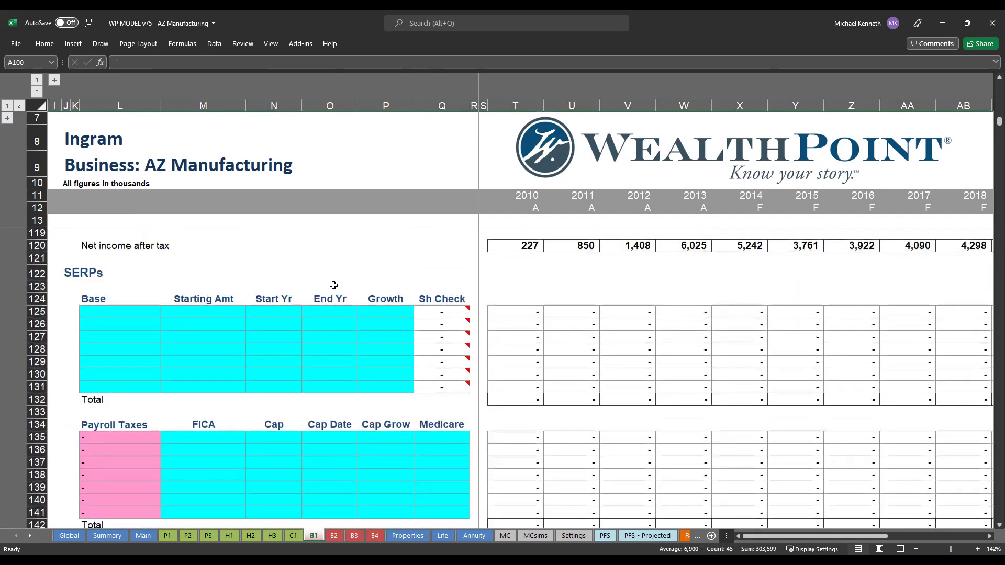
pyautogui.scroll(-1, 358, 348)
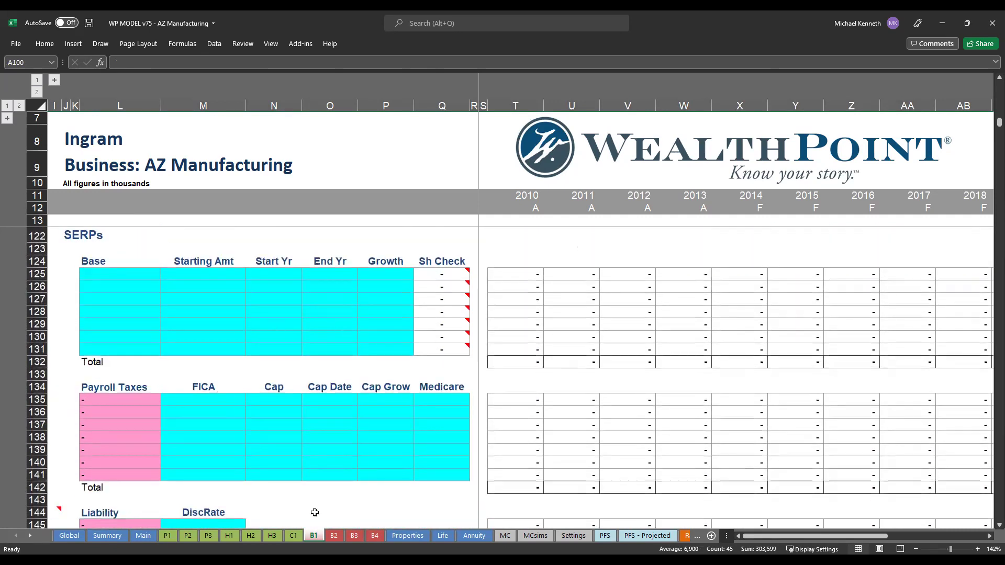
pyautogui.moveTo(60, 235); pyautogui.dragTo(99, 234)
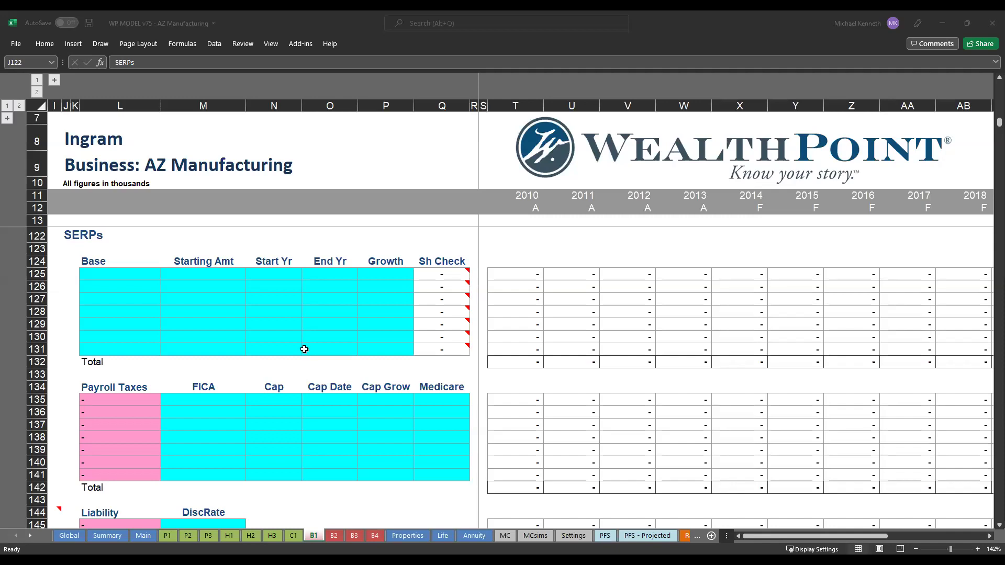
# Step: Scroll past Investments and Company Tax to Cash Flow and select row 265, Net cash flow
pyautogui.scroll(-11, 304, 349)
pyautogui.scroll(-11, 303, 335)
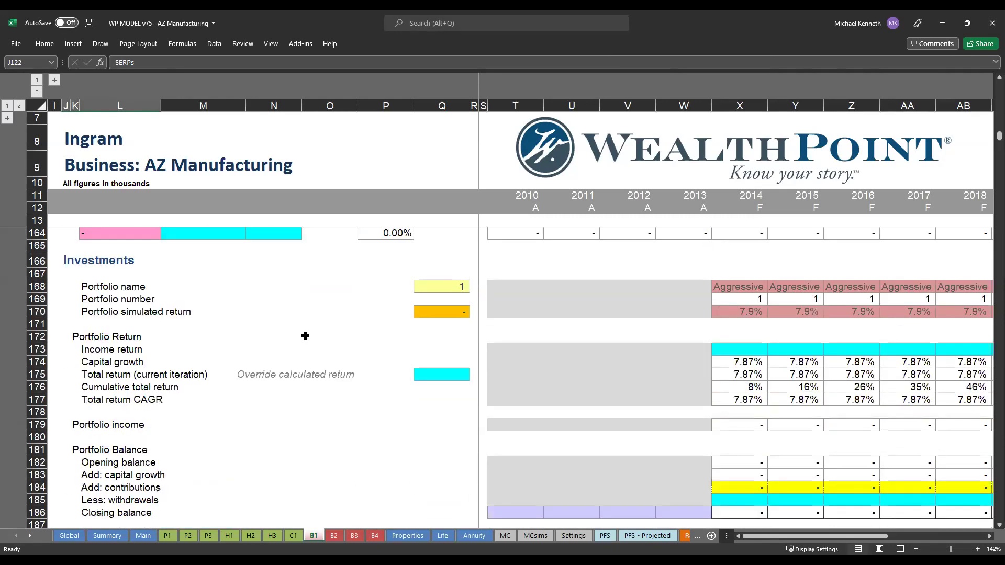
pyautogui.scroll(-4, 305, 334)
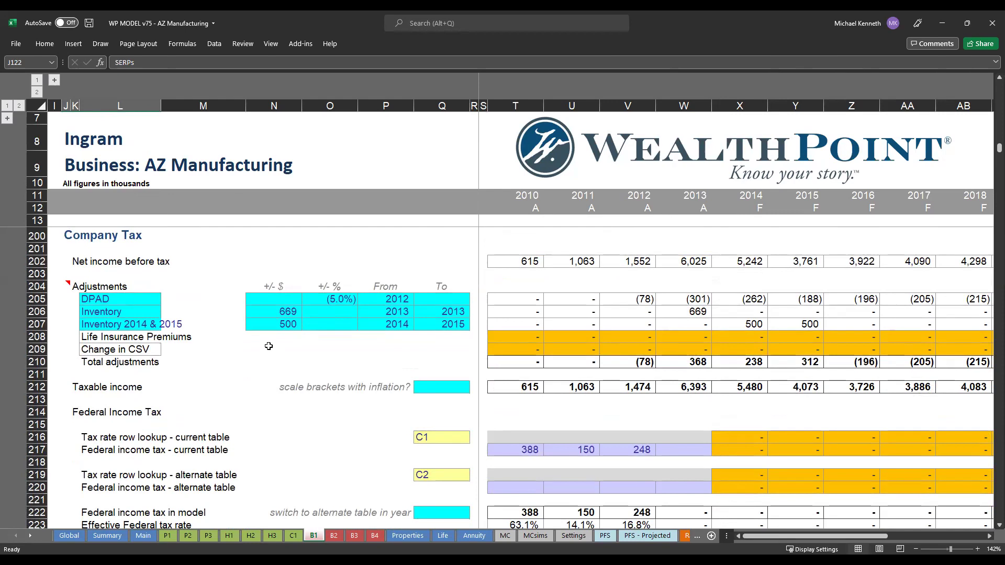
pyautogui.scroll(-2, 277, 340)
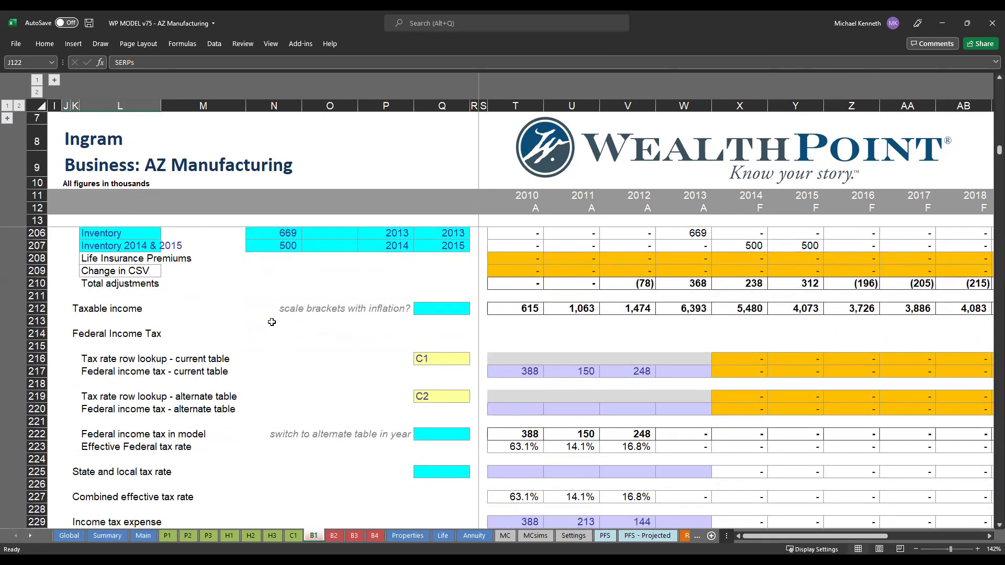
pyautogui.scroll(-9, 275, 322)
pyautogui.scroll(-1, 266, 327)
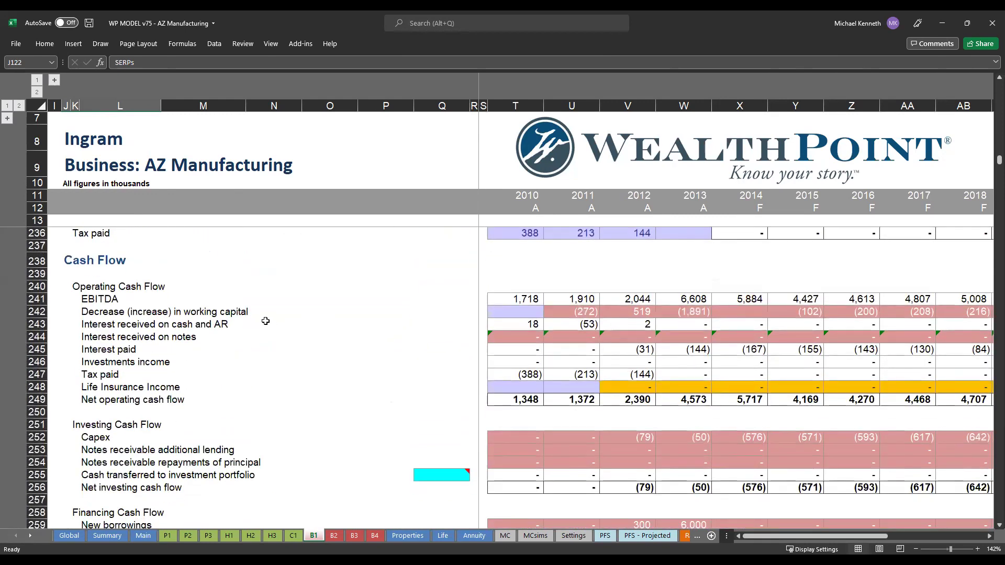
pyautogui.scroll(-1, 266, 318)
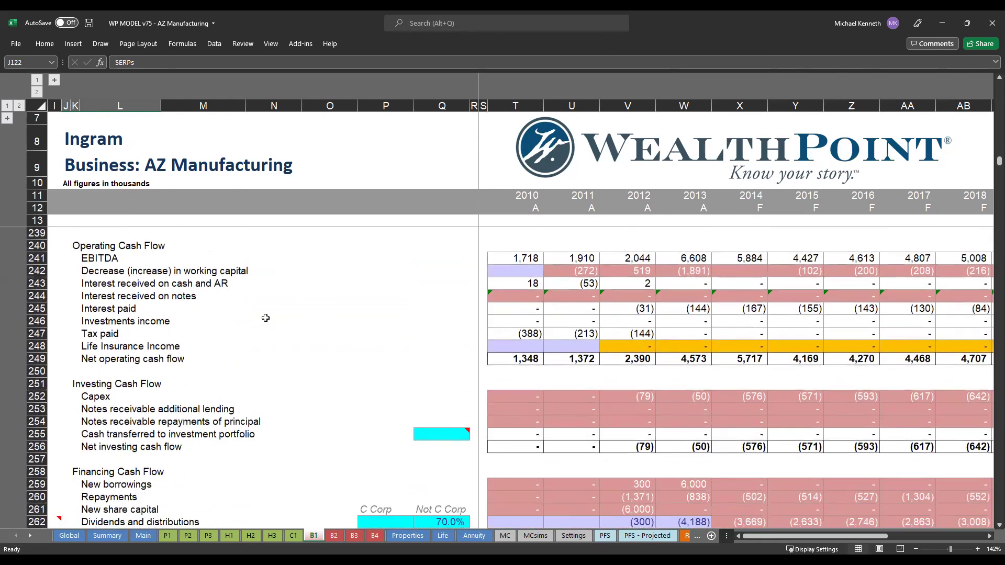
pyautogui.scroll(-2, 146, 420)
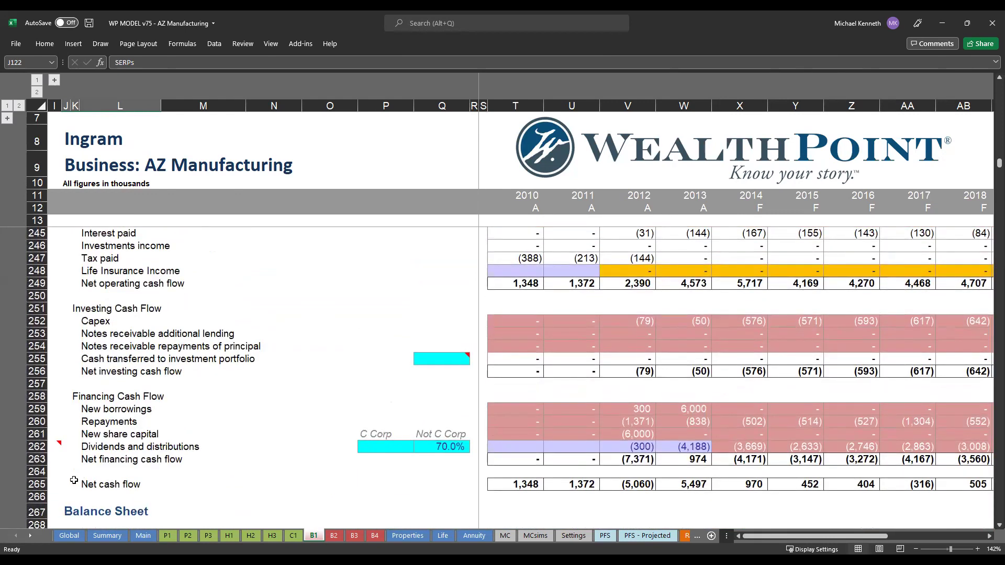
pyautogui.click(37, 484)
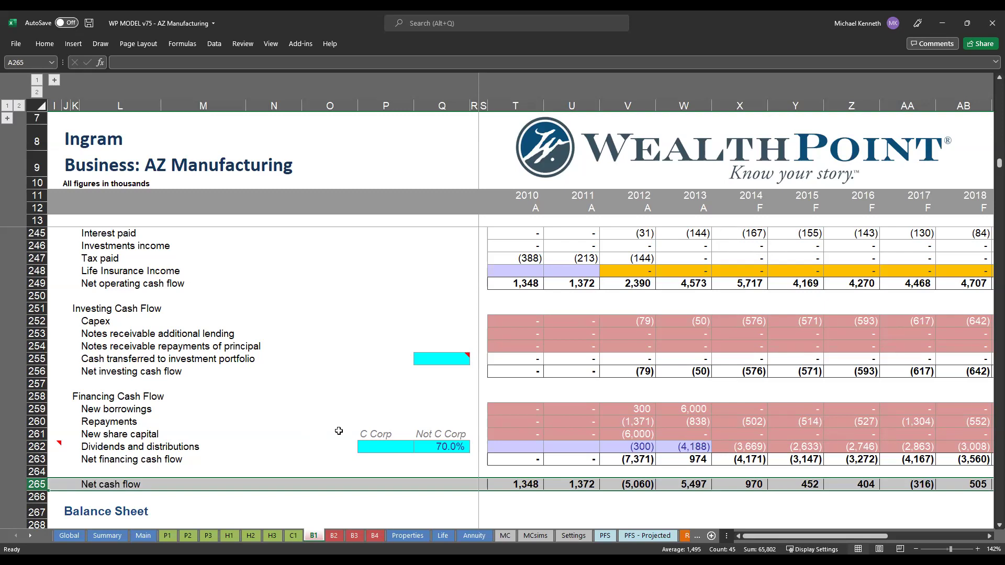
# Step: Scroll through B1's Discounted Cash Flow rows down to the Cap Rate and EBITDA Multiple sections
pyautogui.scroll(-3, 308, 416)
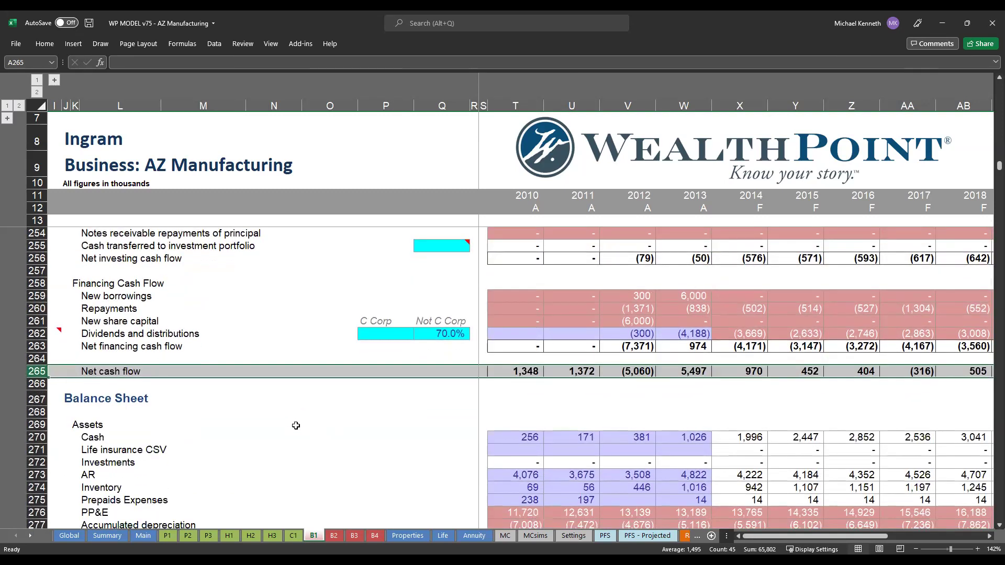
pyautogui.scroll(-4, 294, 411)
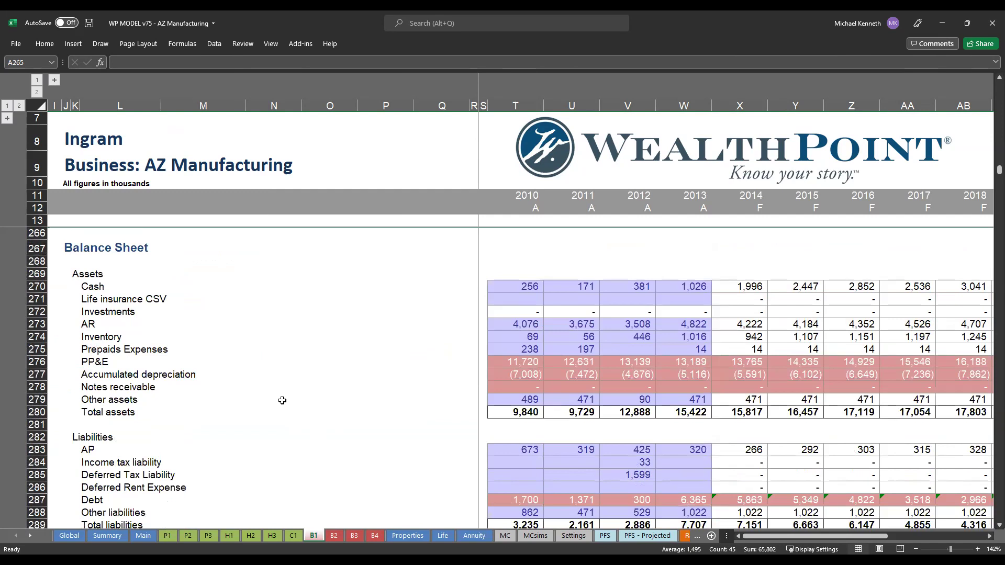
pyautogui.scroll(-1, 282, 401)
pyautogui.scroll(-5, 283, 400)
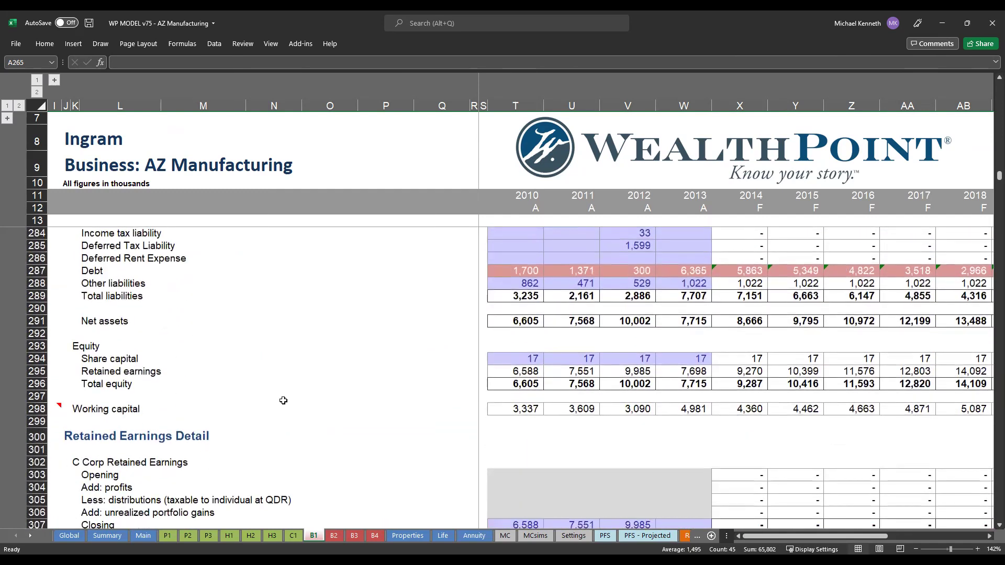
pyautogui.scroll(-4, 284, 400)
pyautogui.scroll(-5, 283, 401)
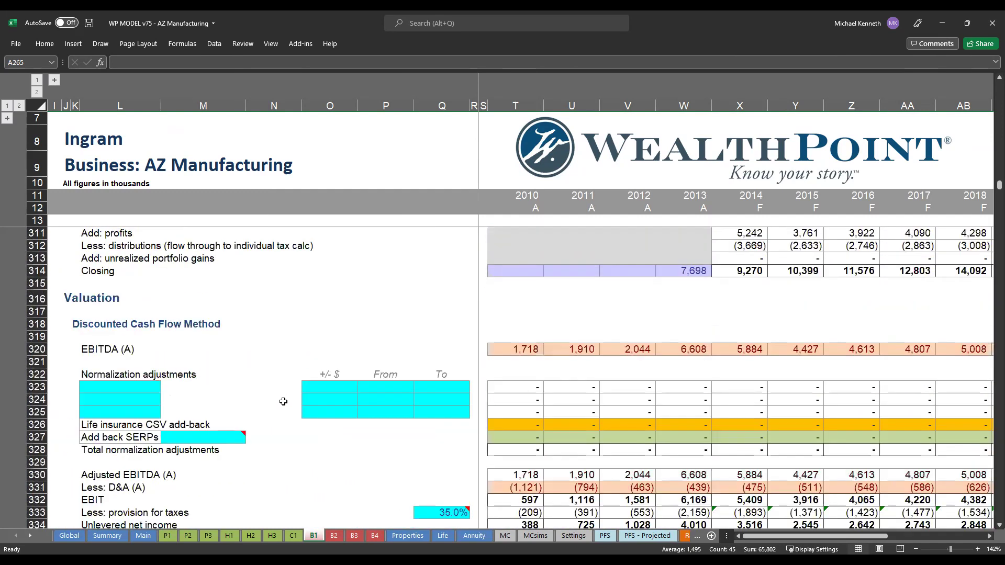
pyautogui.scroll(-2, 283, 401)
pyautogui.scroll(1, 283, 402)
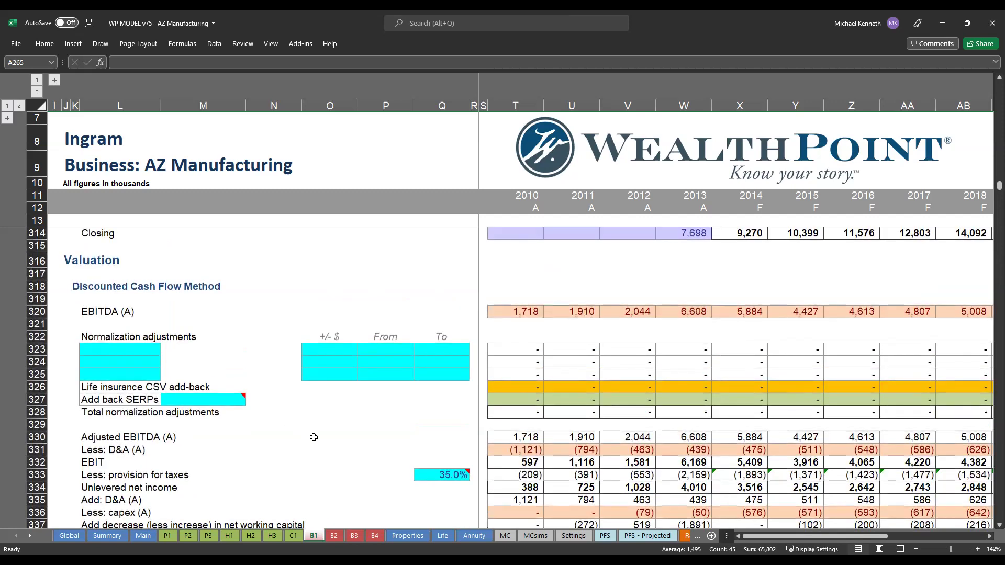
pyautogui.scroll(-1, 341, 447)
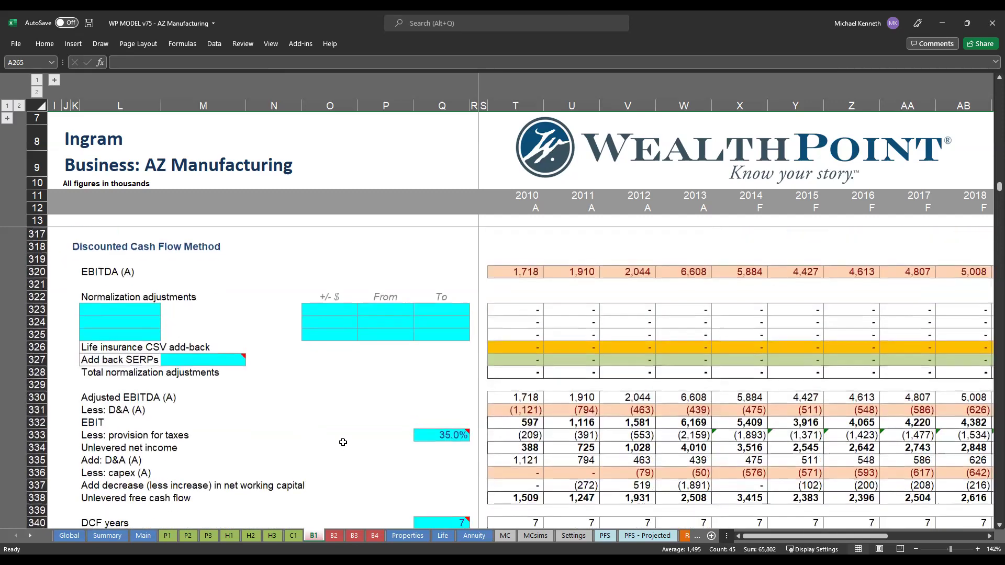
pyautogui.scroll(-2, 342, 447)
pyautogui.scroll(-2, 343, 439)
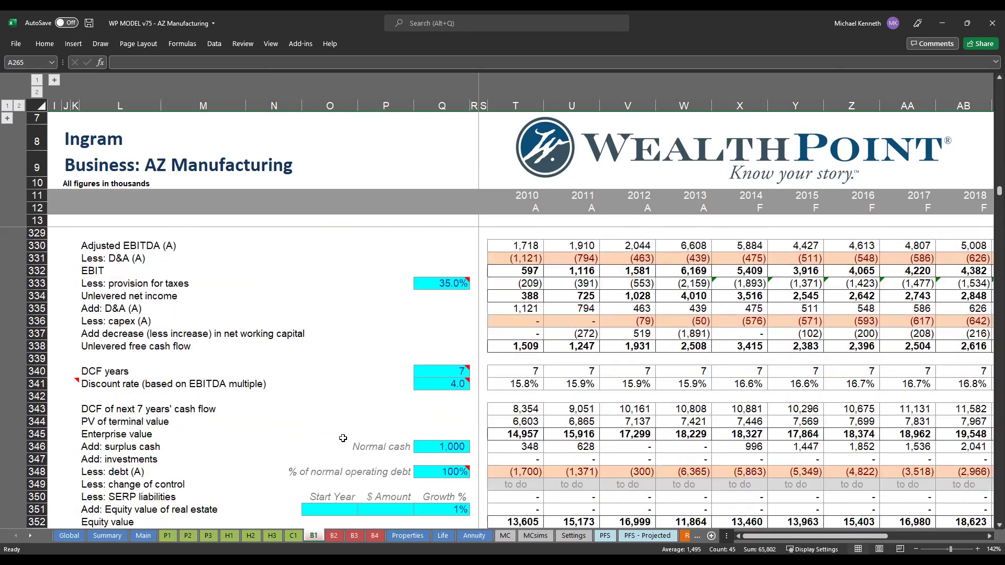
pyautogui.scroll(-2, 343, 438)
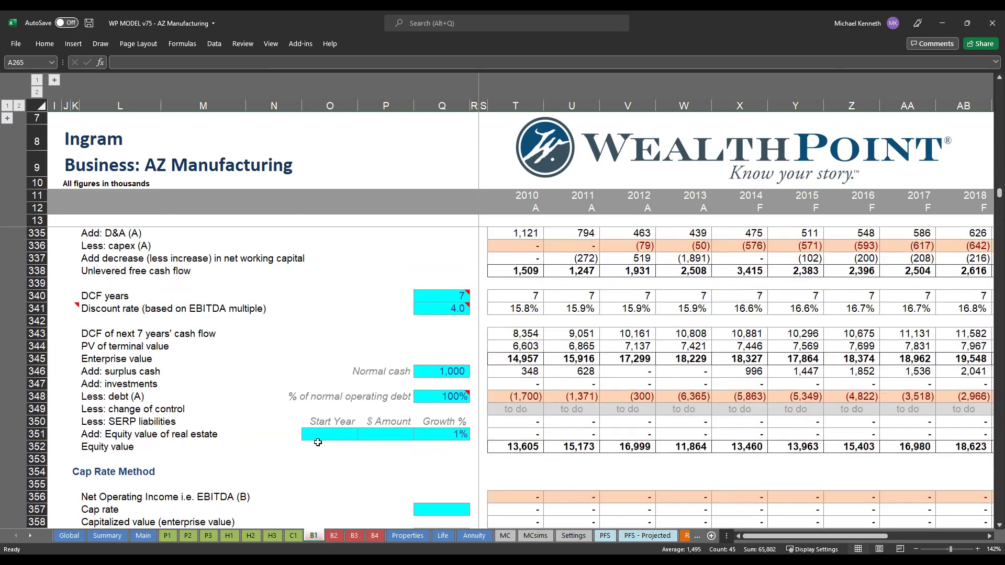
pyautogui.scroll(-3, 316, 438)
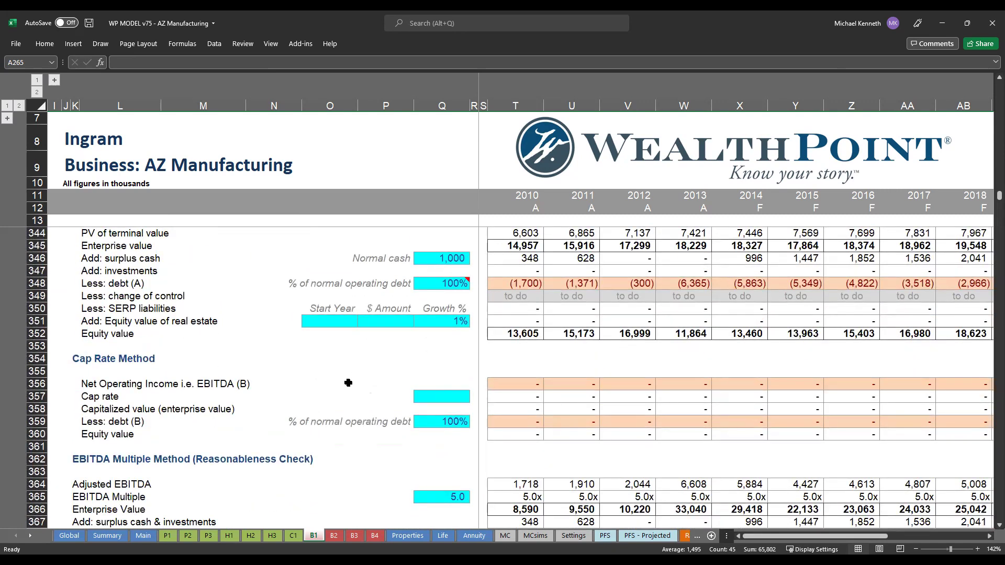
pyautogui.click(329, 383)
pyautogui.scroll(-2, 293, 439)
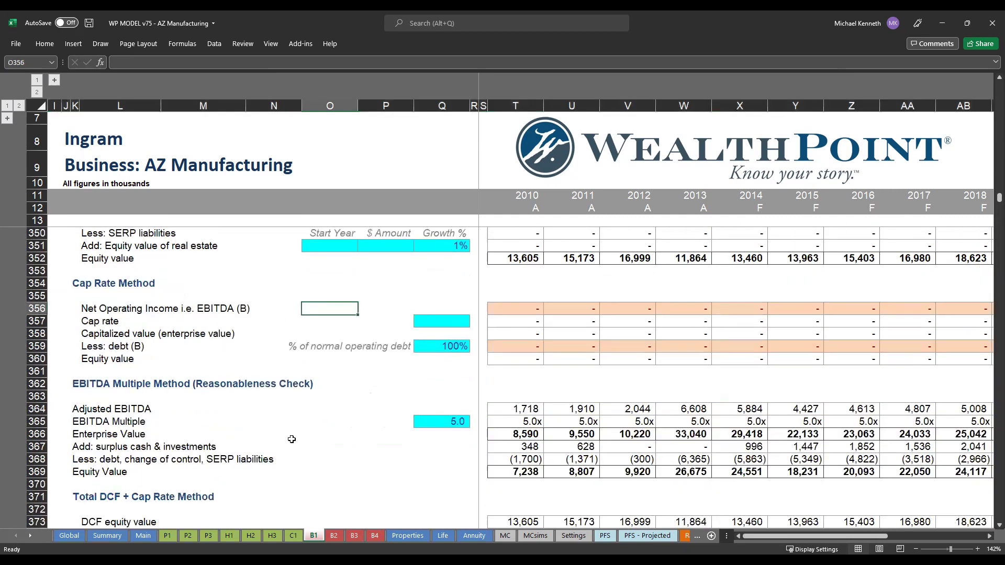
pyautogui.scroll(-6, 286, 425)
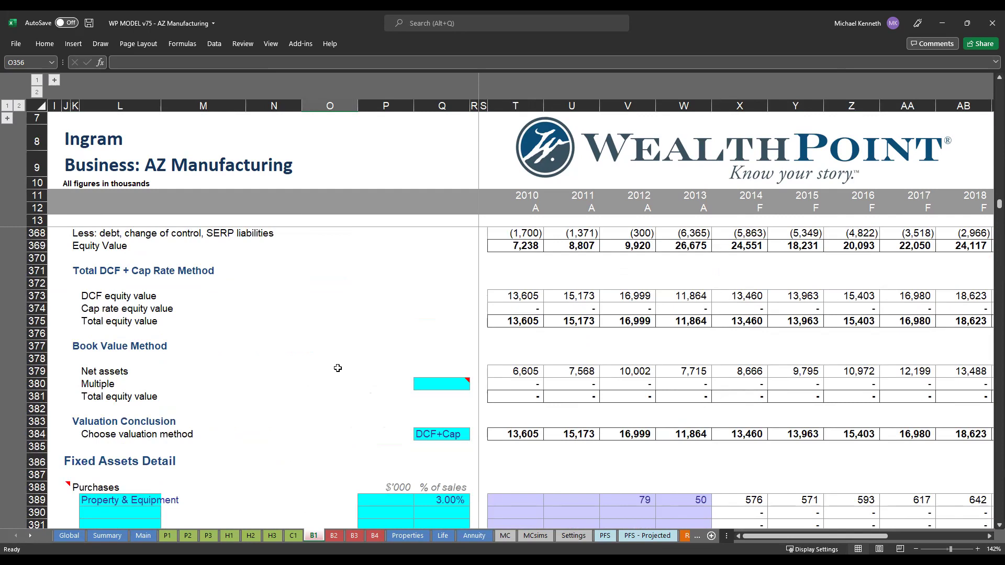
pyautogui.scroll(10, 337, 368)
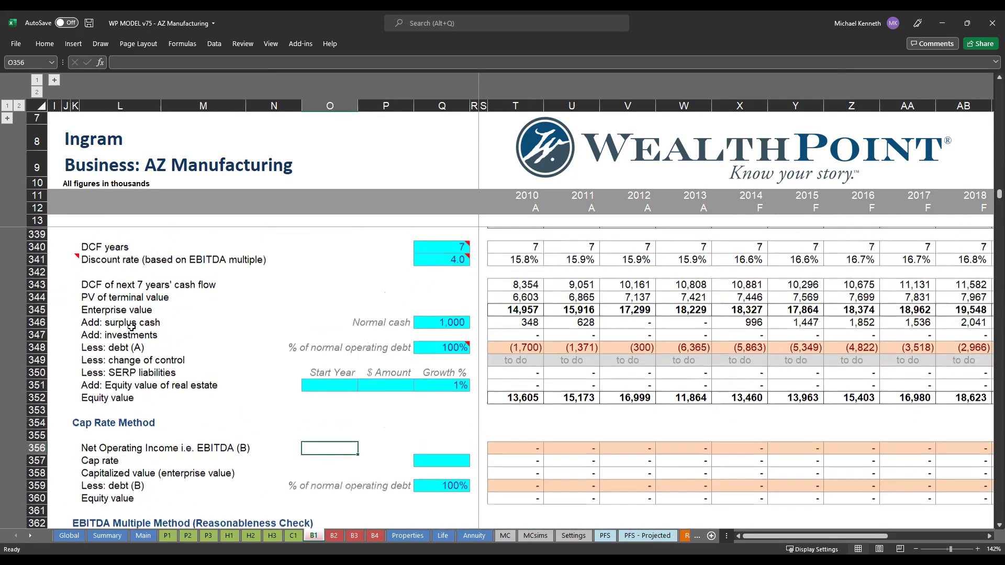
pyautogui.scroll(1, 132, 327)
pyautogui.click(36, 358)
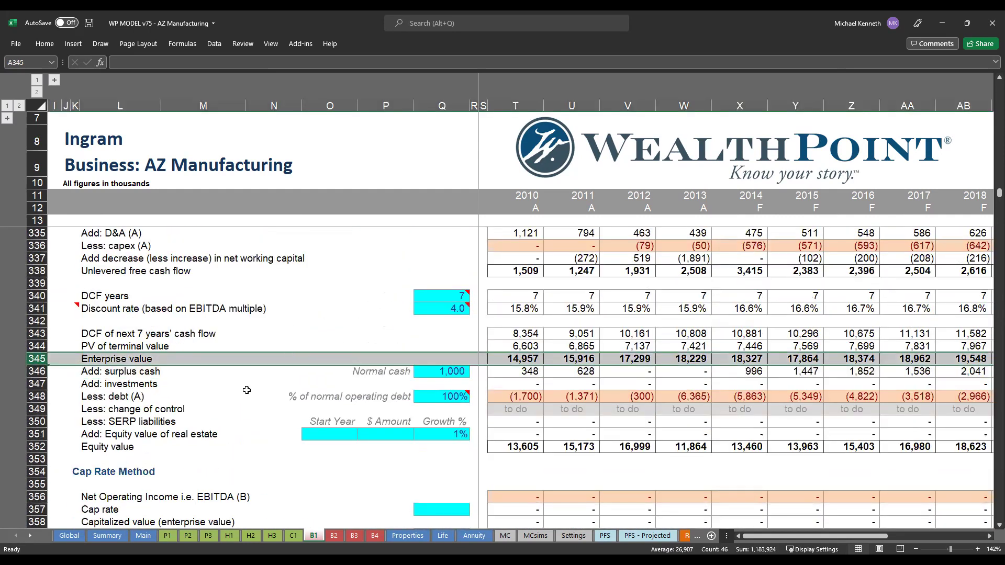
# Step: Show the Summary sheet's 2014 Personal Net Worth pie, with Businesses at $8,507
pyautogui.click(109, 535)
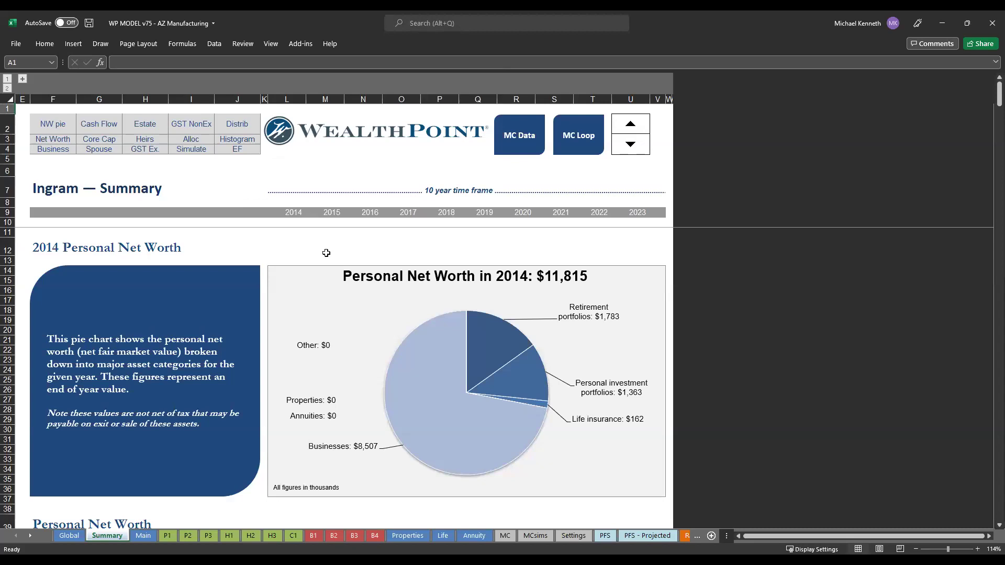
pyautogui.click(329, 251)
pyautogui.moveTo(419, 424)
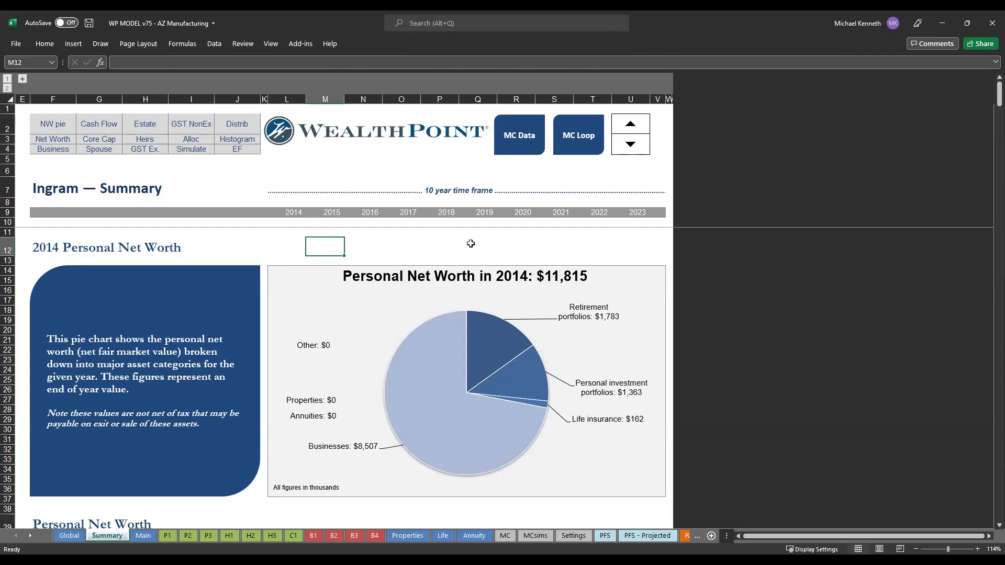
# Step: Review business sheets B1–B4, then return to the Summary's Operating Businesses chart
pyautogui.click(60, 153)
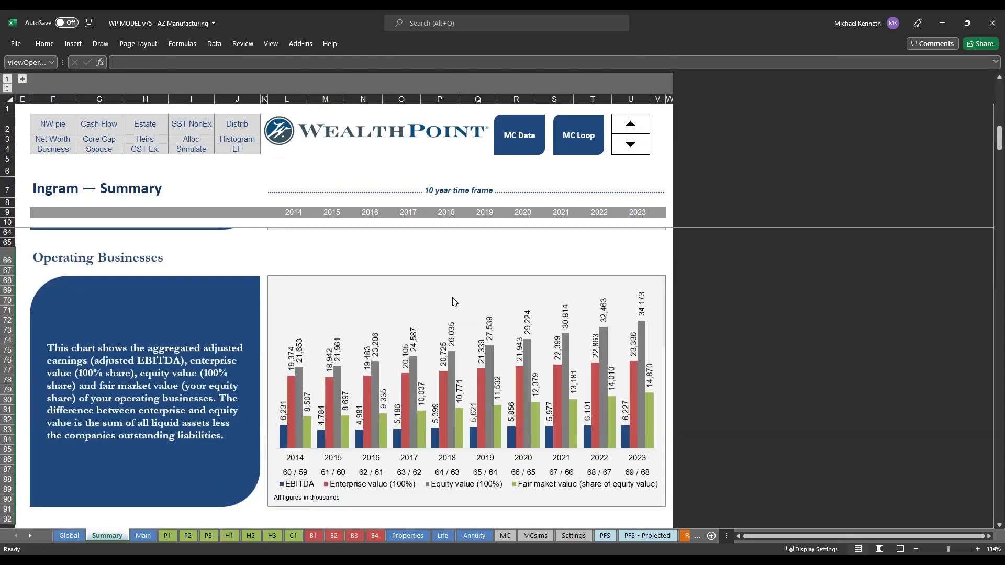
pyautogui.click(313, 536)
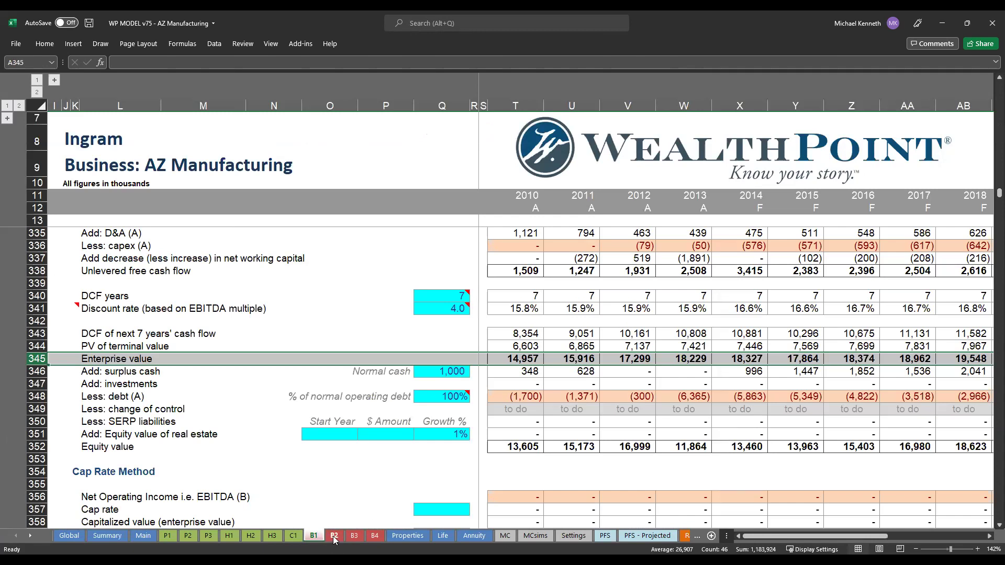
pyautogui.click(335, 536)
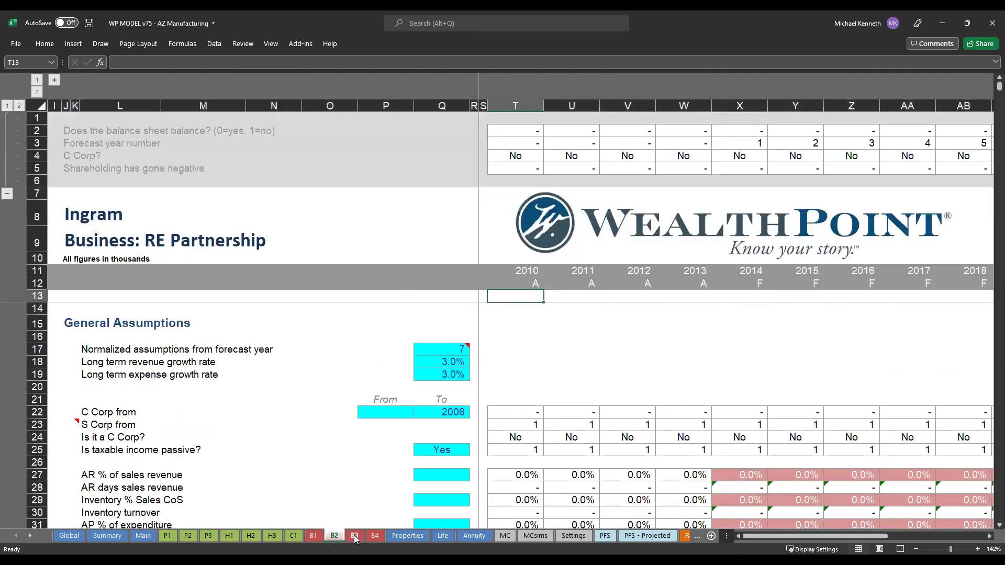
pyautogui.click(354, 536)
pyautogui.click(374, 536)
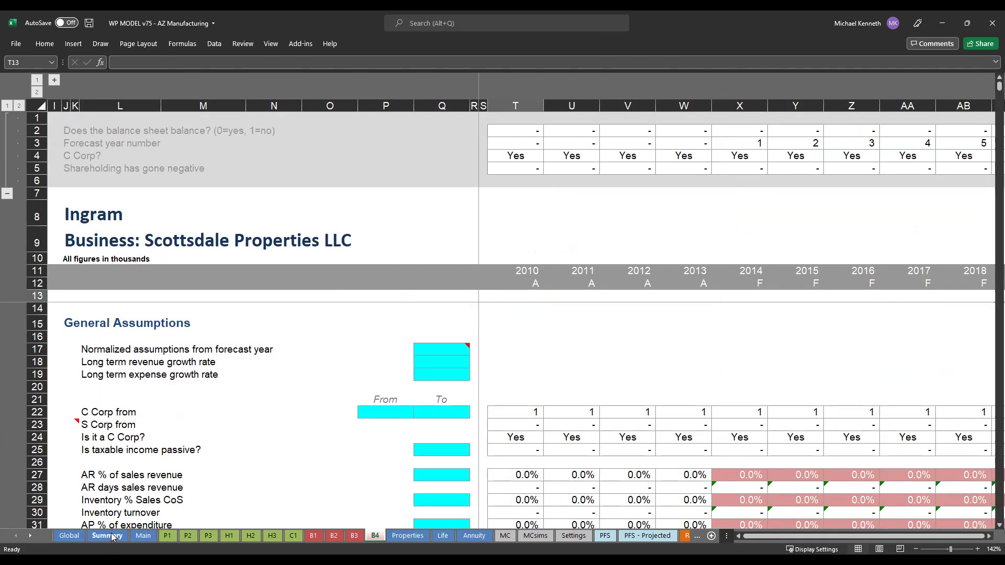
pyautogui.click(112, 536)
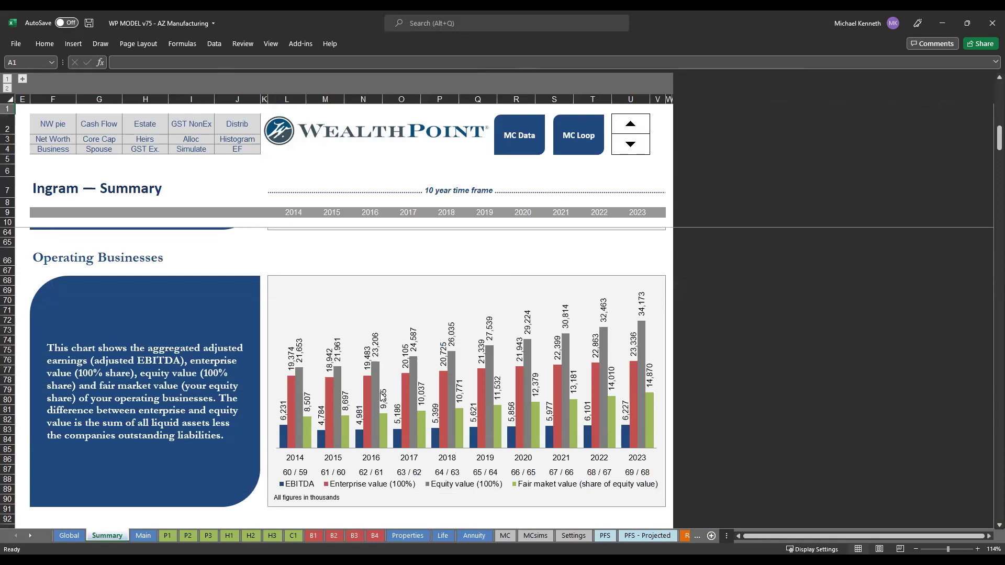
# Step: Jump to the Personal Free Cash Flow chart, then to the Core Capital Needs chart
pyautogui.moveTo(285, 440)
pyautogui.click(102, 128)
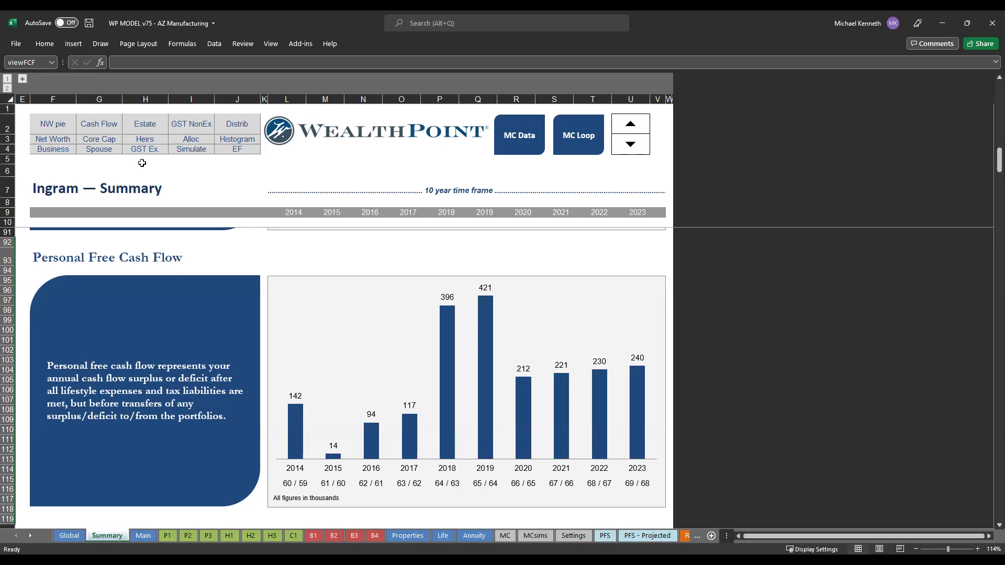
pyautogui.click(107, 142)
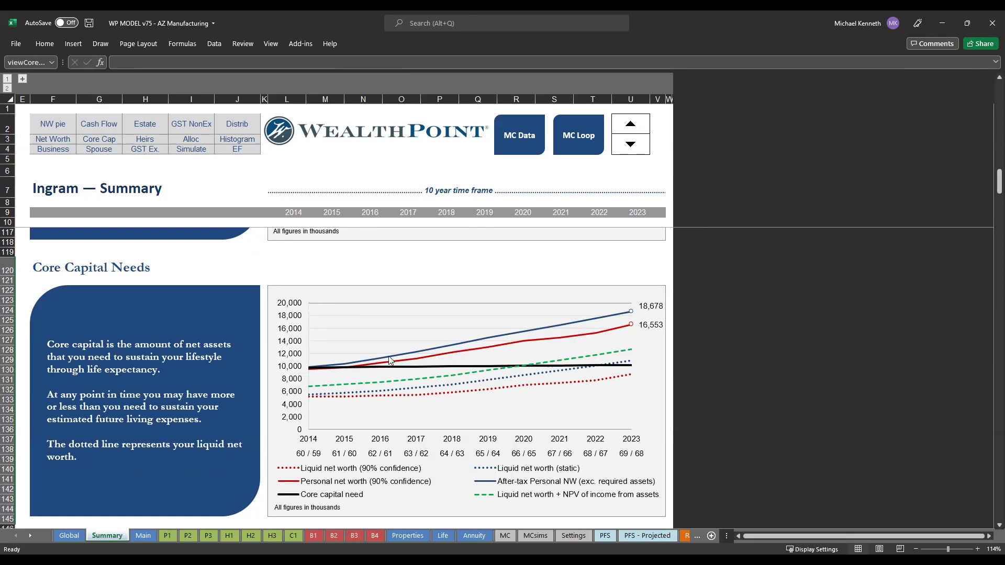
# Step: Inspect cells R120 and S120 by the Core Capital Needs chart, then show the Spousal Security Need chart
pyautogui.click(520, 271)
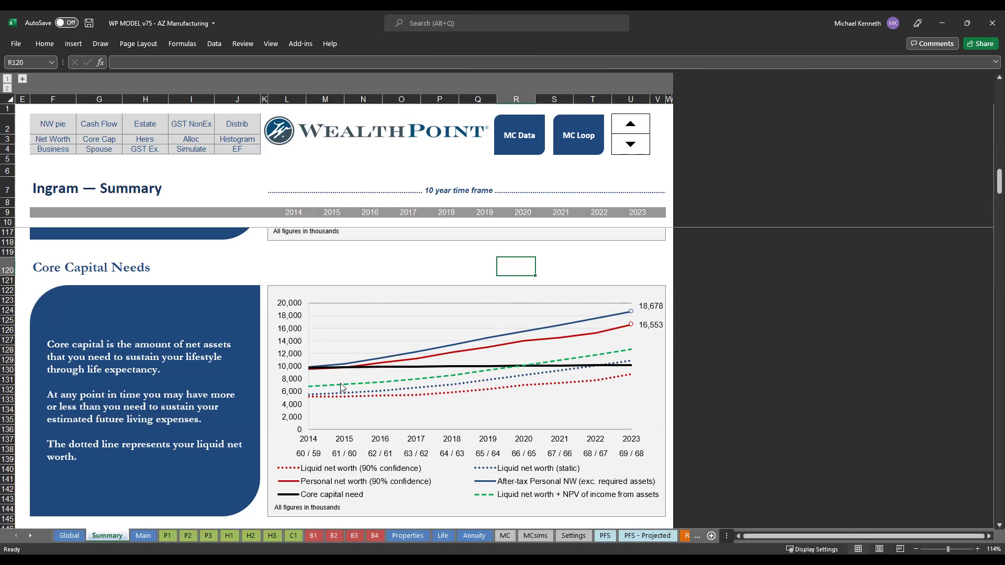
pyautogui.click(539, 270)
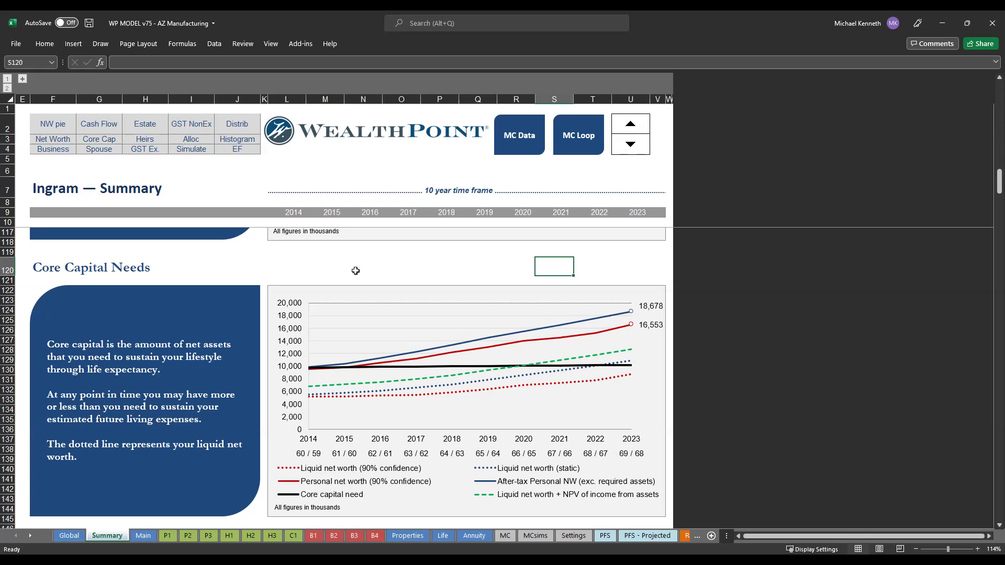
pyautogui.click(99, 149)
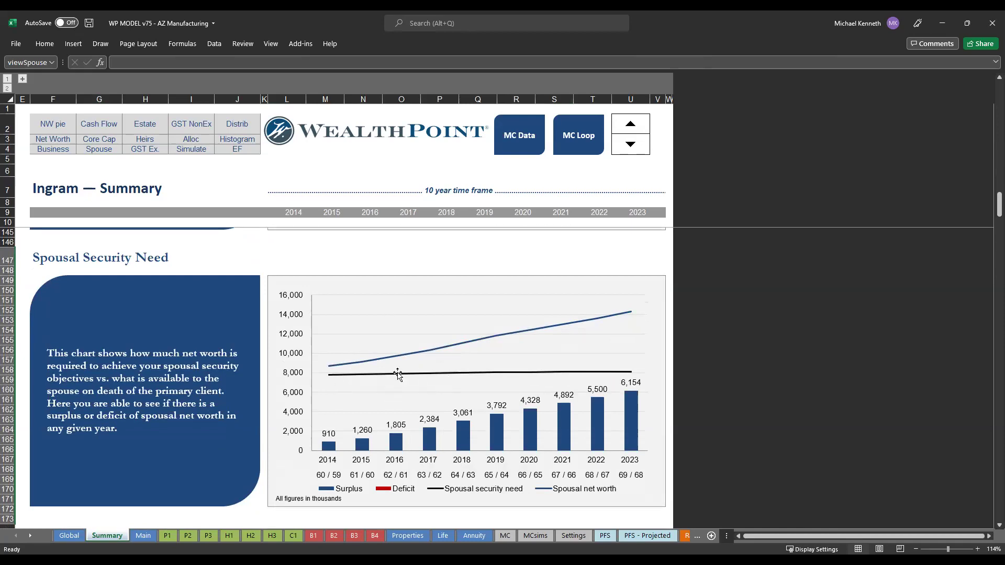
# Step: Set P1's spousal percentage in O106 to 0%, then view the Summary's Estate Liquidity chart
pyautogui.moveTo(408, 357)
pyautogui.click(174, 536)
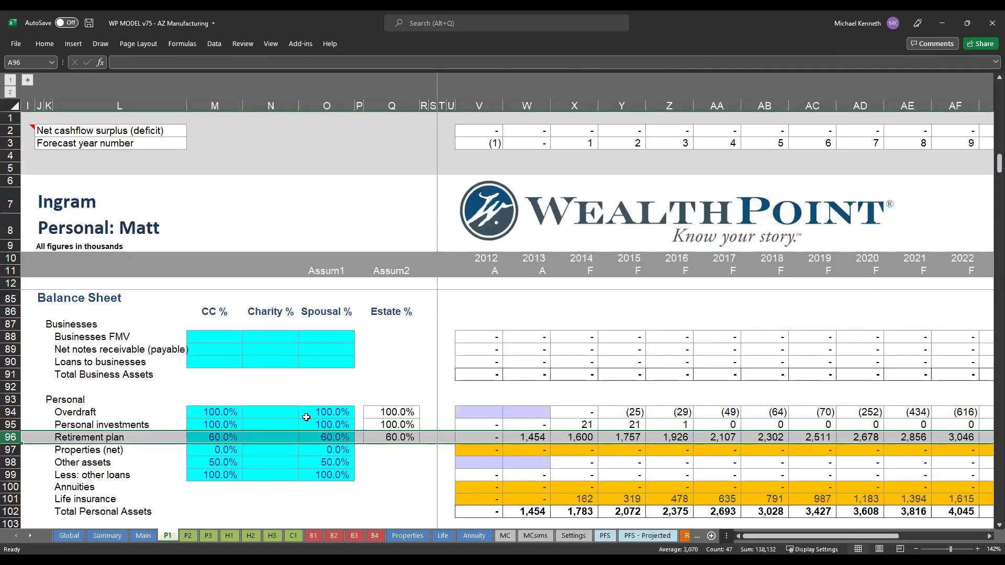
pyautogui.scroll(-3, 309, 416)
pyautogui.click(331, 444)
pyautogui.write('0')
pyautogui.press('Return')
pyautogui.click(106, 537)
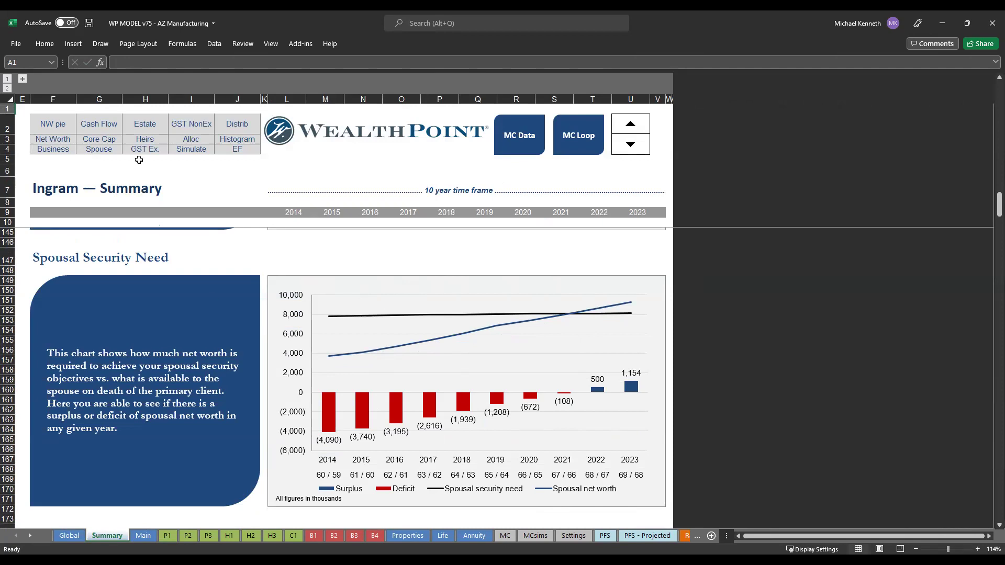
pyautogui.click(154, 128)
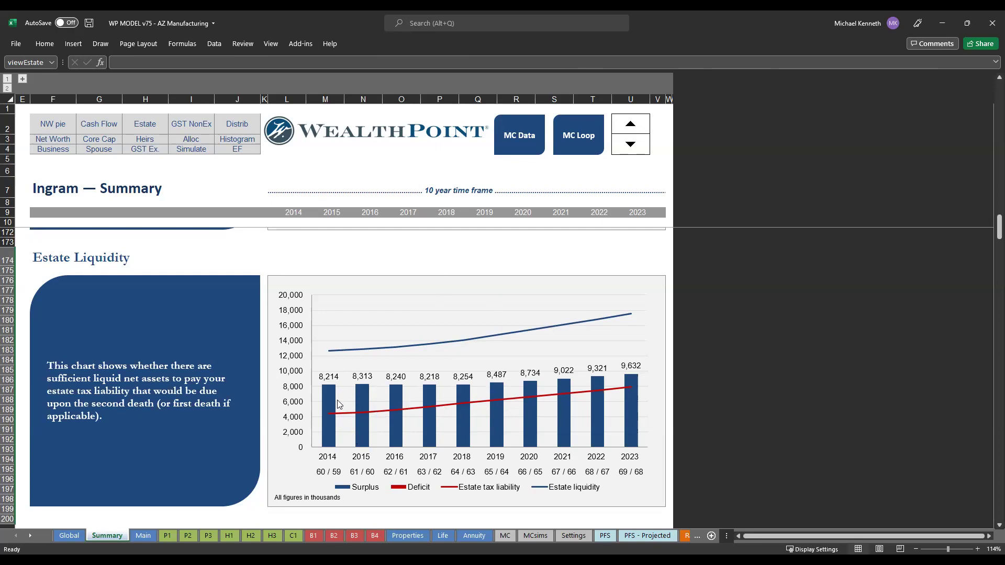
# Step: Show the Net To Heirs - Value chart, raising the time frame to 40 years, then lowering it to 30
pyautogui.click(152, 142)
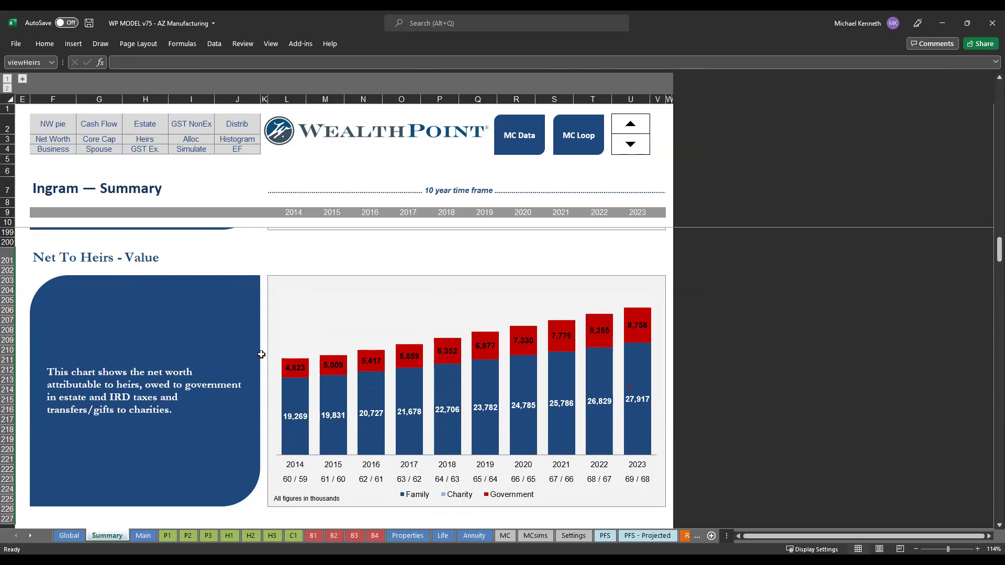
pyautogui.click(635, 127)
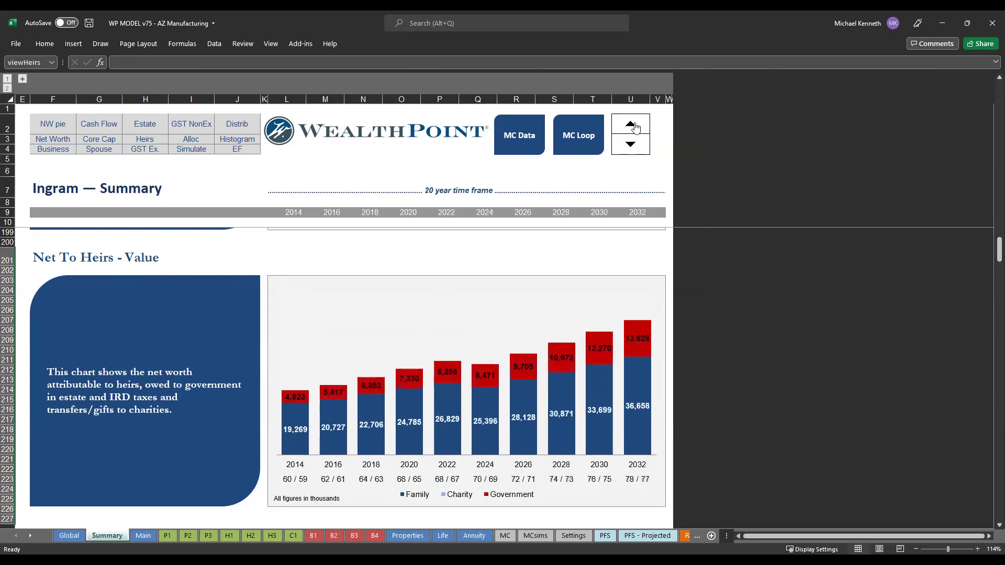
pyautogui.click(635, 127)
pyautogui.click(635, 127)
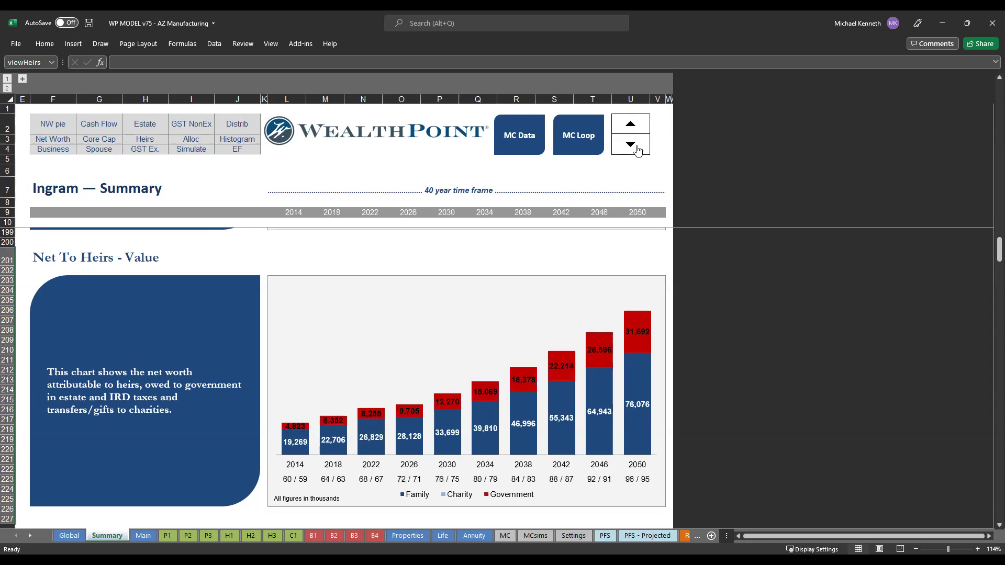
pyautogui.click(635, 146)
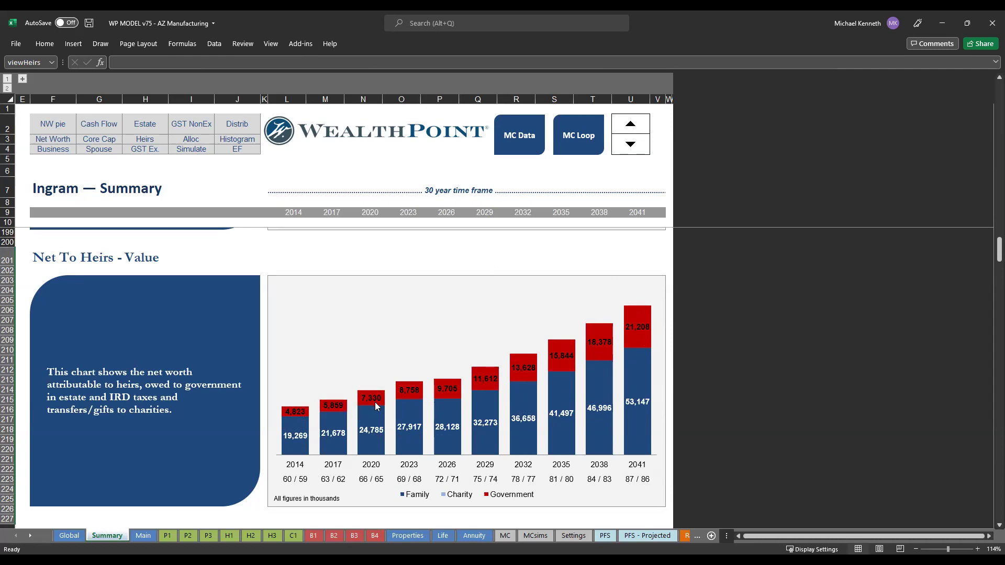
# Step: On the GST Non-Exempt Assets chart, change the J255 year to 2026, then to 2014
pyautogui.click(150, 152)
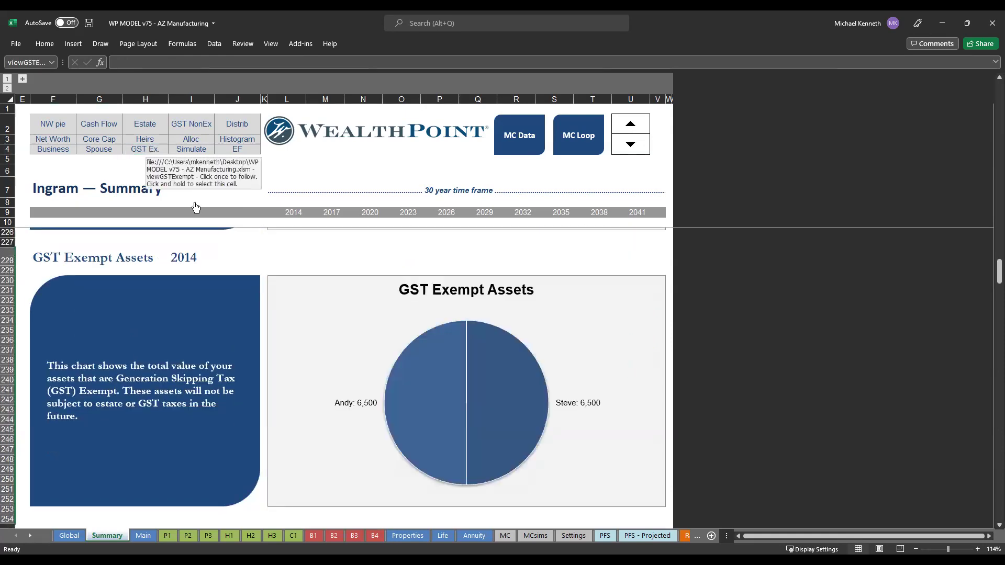
pyautogui.click(189, 124)
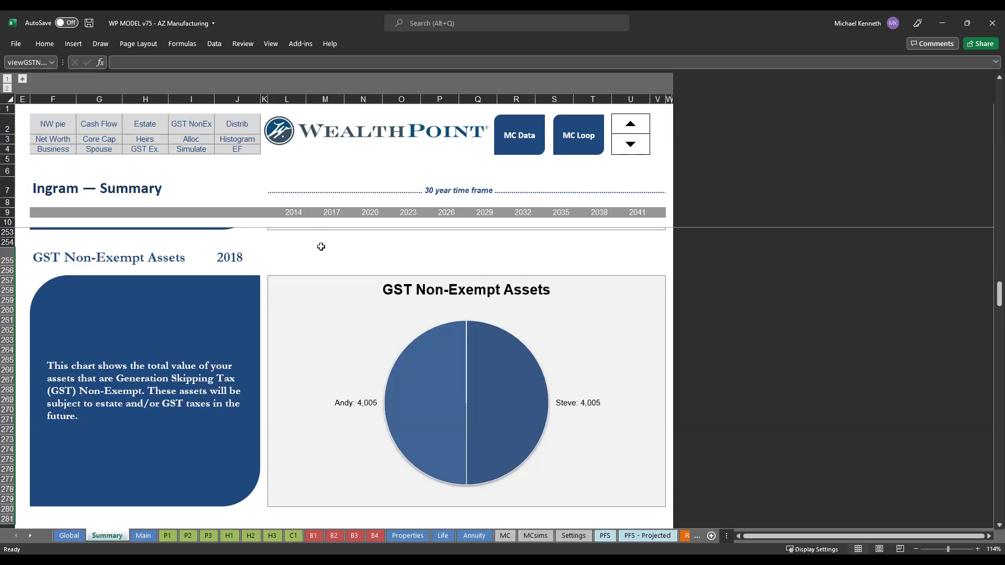
pyautogui.click(226, 262)
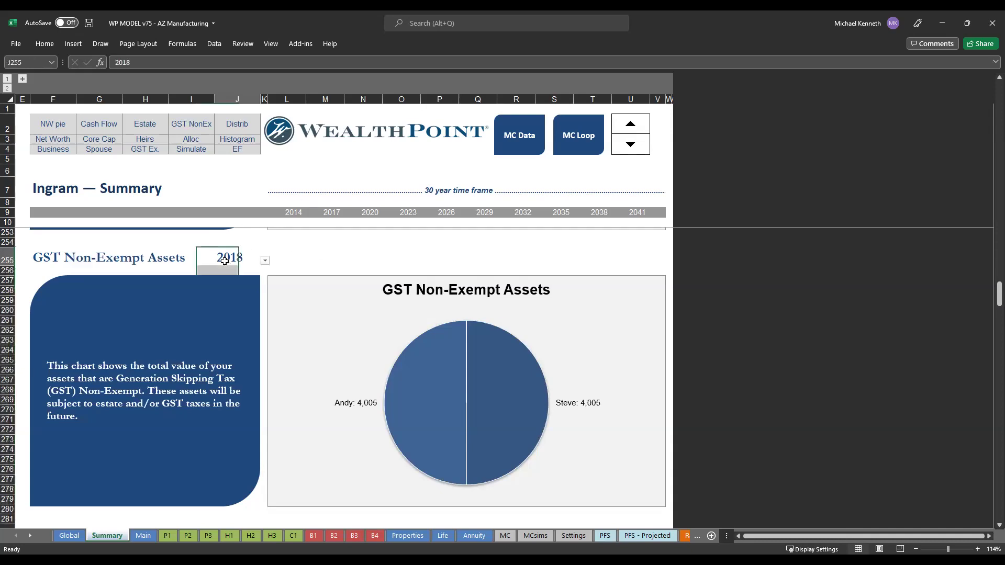
pyautogui.click(265, 260)
pyautogui.click(209, 302)
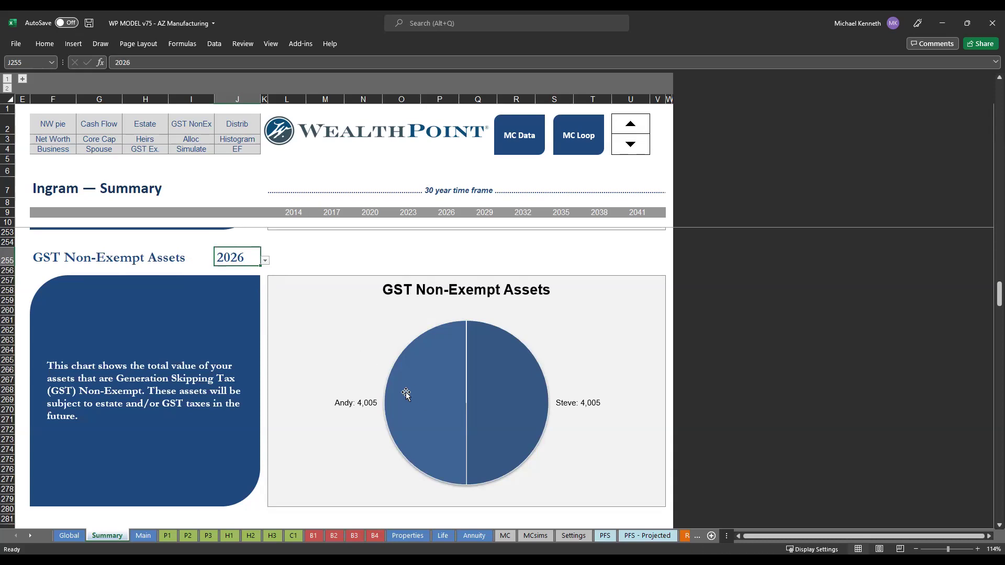
pyautogui.click(266, 260)
pyautogui.scroll(2, 263, 289)
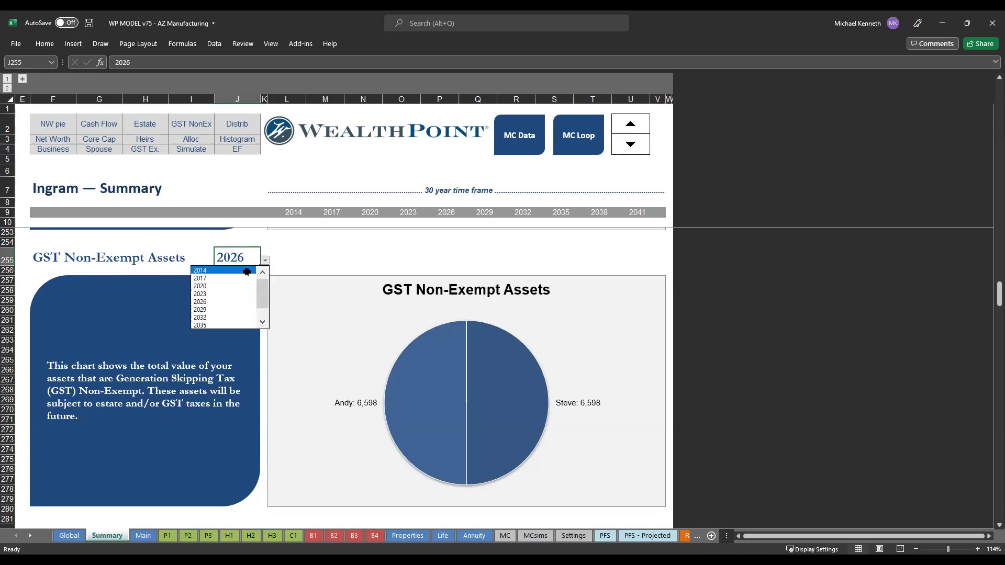
pyautogui.click(246, 271)
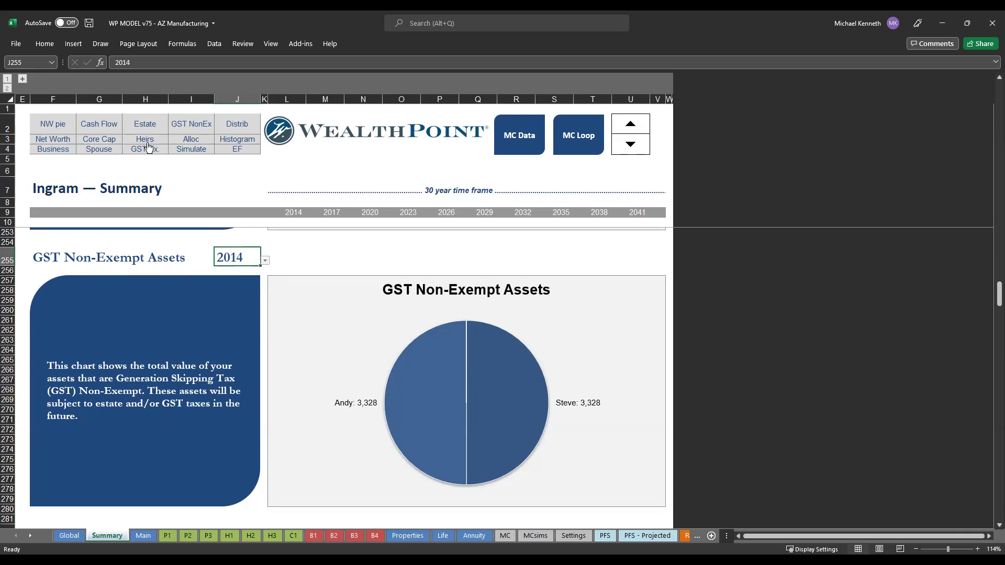
# Step: Show the Core Capital Needs chart and shorten the time frame to 10 years
pyautogui.click(106, 142)
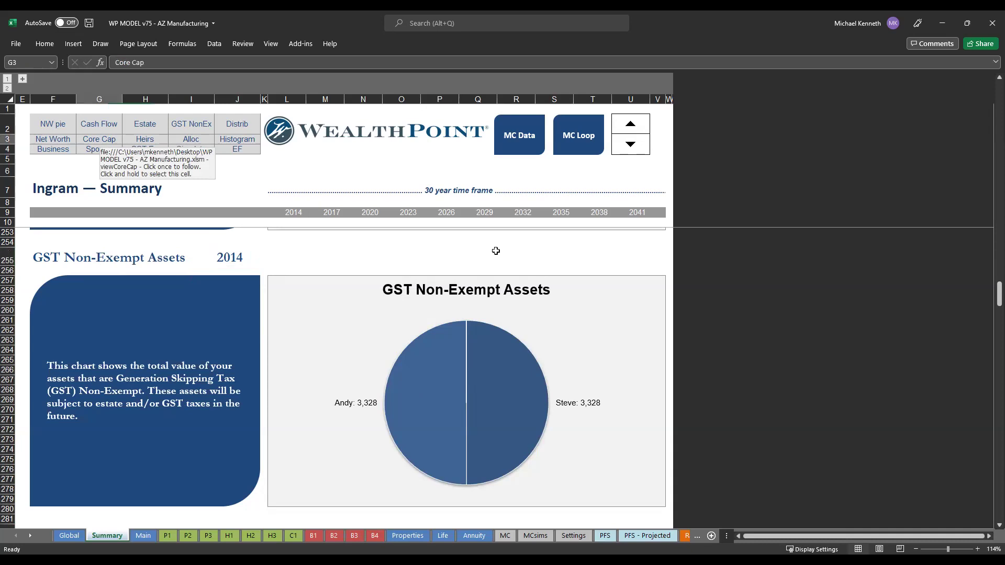
pyautogui.click(631, 147)
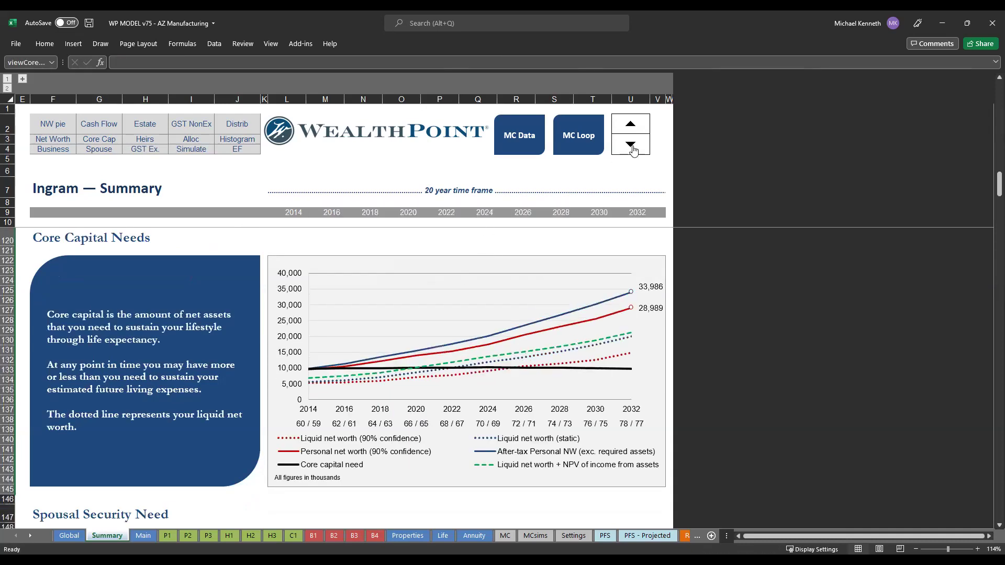
pyautogui.click(631, 149)
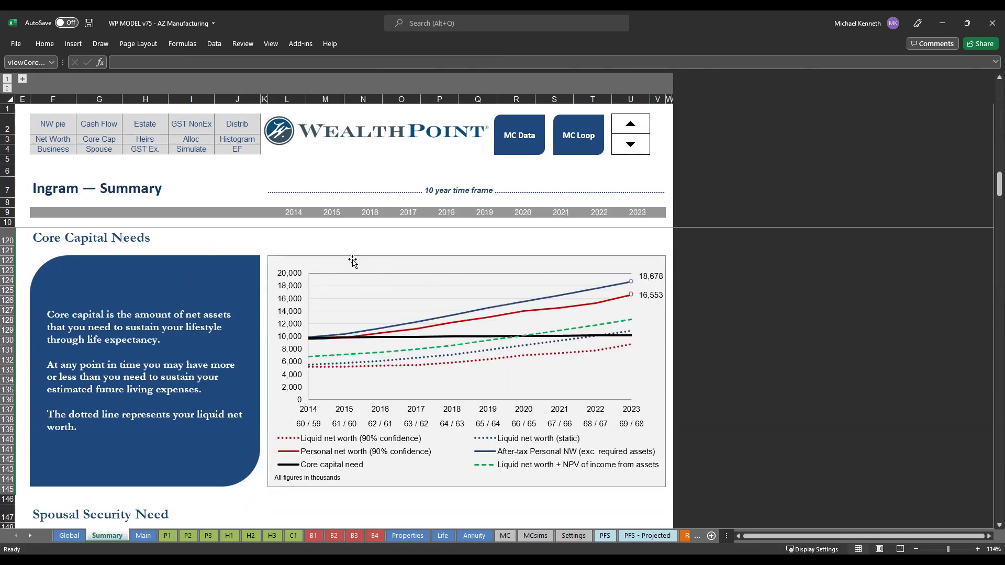
# Step: On sheet B1, enter 2019 in Q1067 as the year to sell the whole business to a third party
pyautogui.click(314, 535)
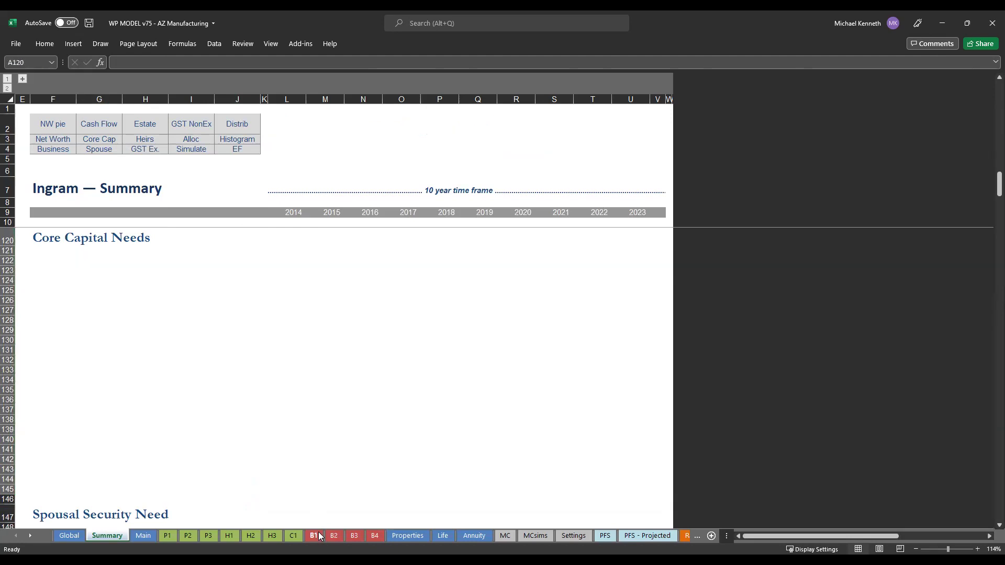
pyautogui.click(66, 470)
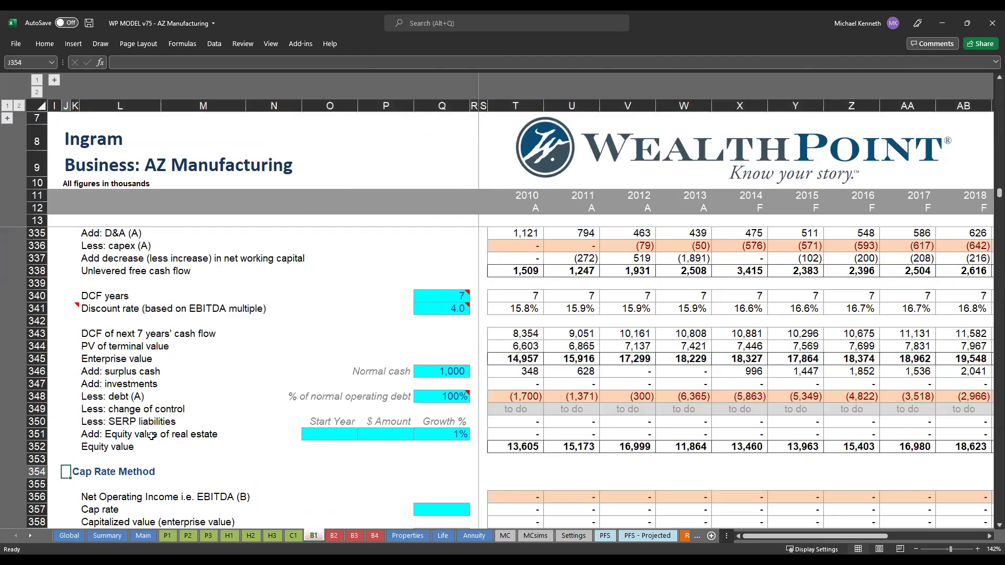
pyautogui.hotkey('ctrl', 'Down')
pyautogui.hotkey('ctrl', 'Down')
pyautogui.hotkey('ctrl', 'Down')
pyautogui.hotkey('ctrl', 'Down')
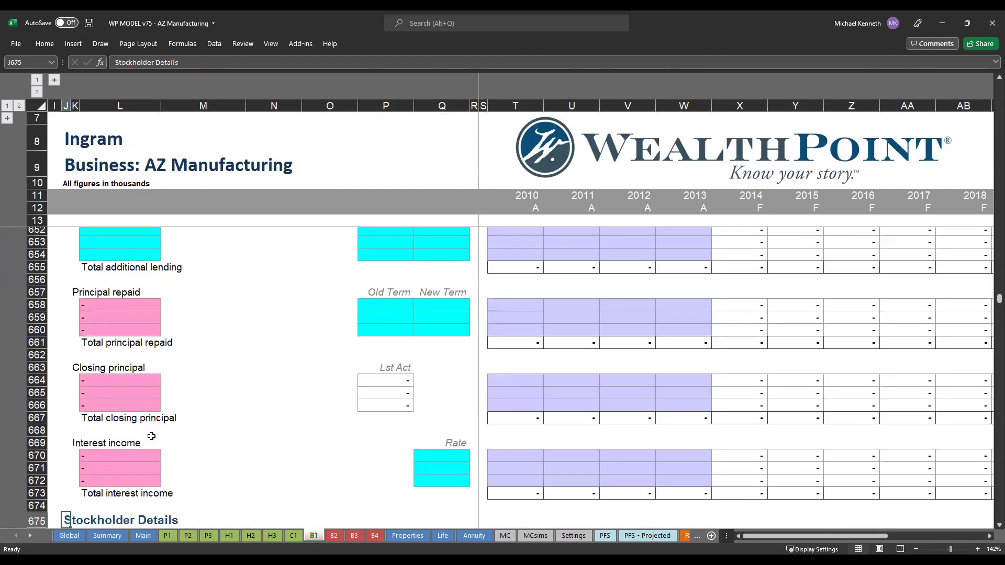
pyautogui.hotkey('ctrl', 'Down')
pyautogui.hotkey('ctrl', 'Down')
pyautogui.hotkey('ctrl', 'Down')
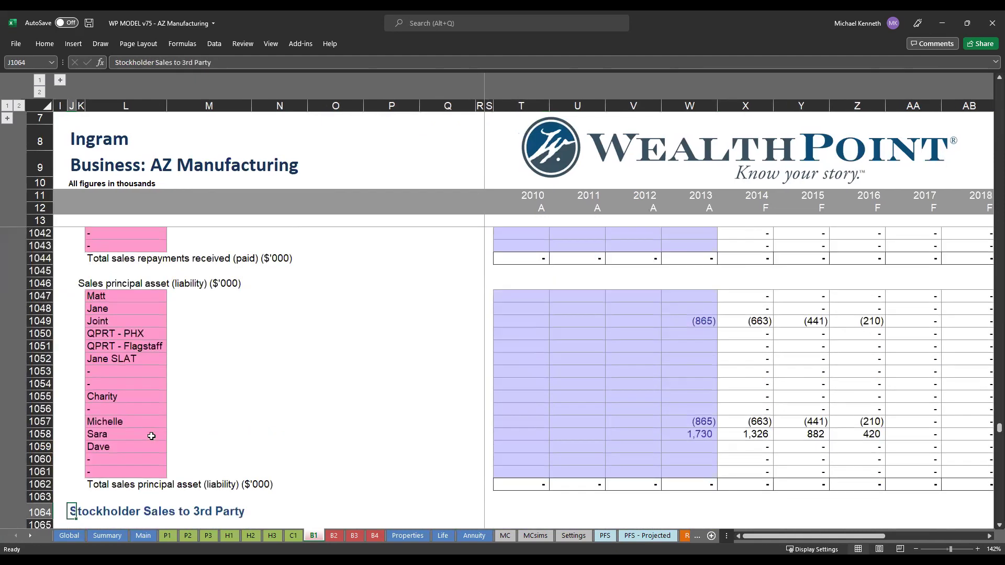
pyautogui.hotkey('ctrl', 'Down')
pyautogui.hotkey('ctrl', 'Up')
pyautogui.click(448, 274)
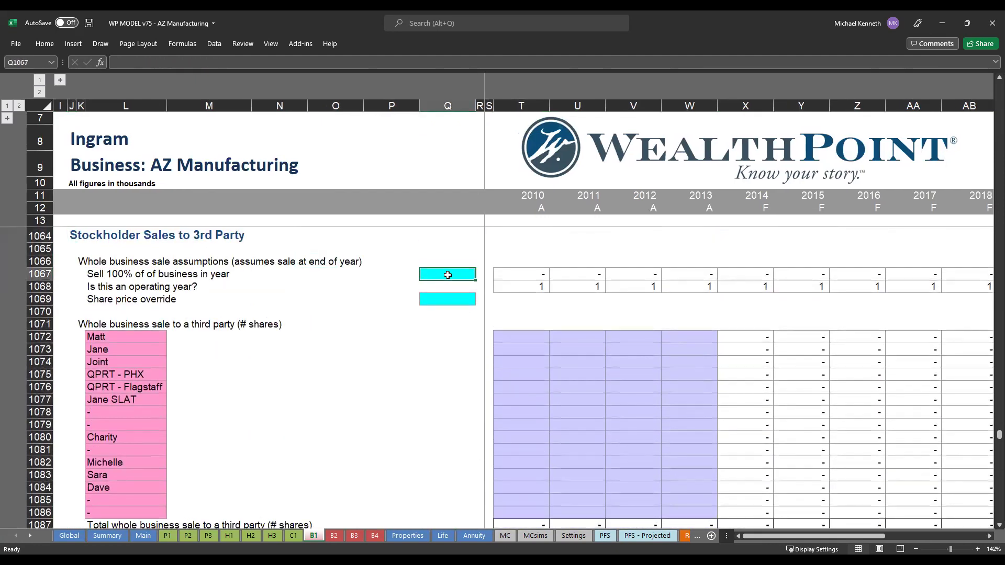
pyautogui.write('2019')
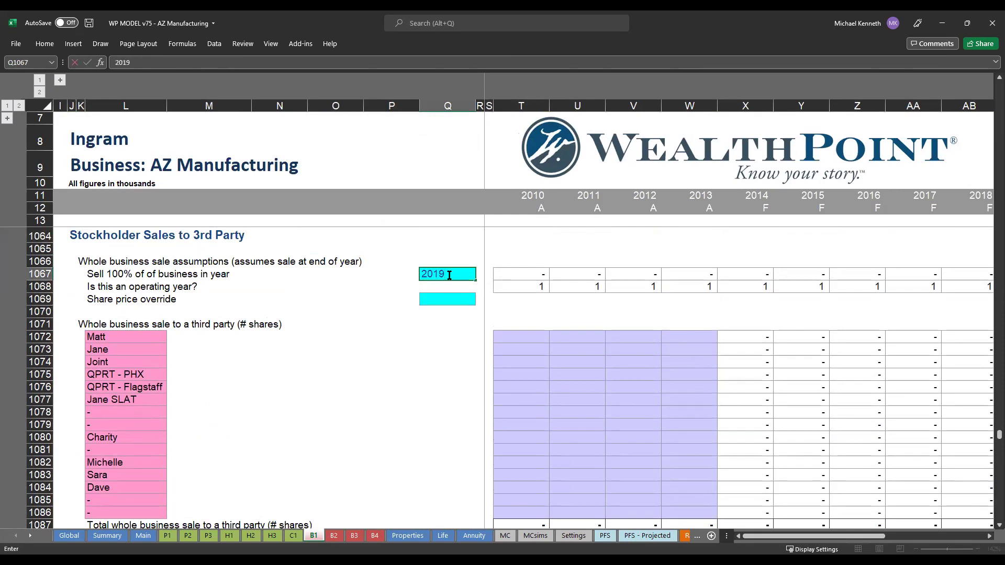
pyautogui.press('Return')
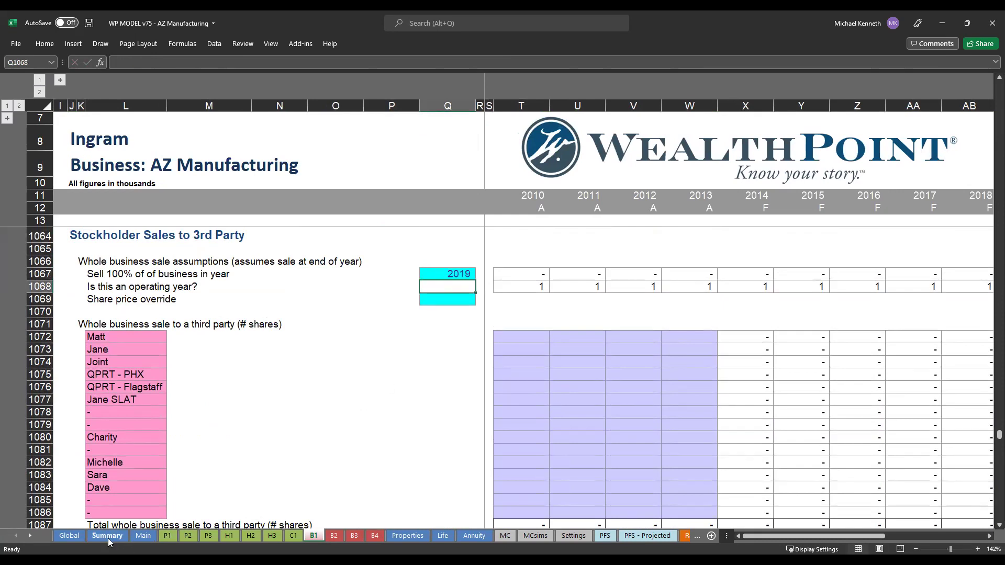
# Step: View the Spousal Security, Estate Liquidity, Personal Free Cash Flow and Core Capital Needs charts in turn
pyautogui.click(108, 536)
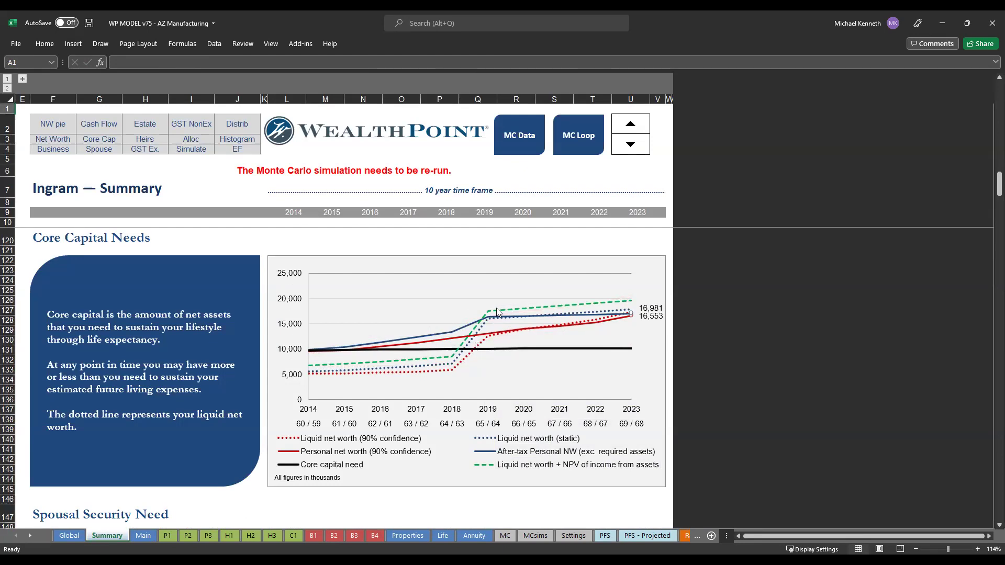
pyautogui.moveTo(489, 316)
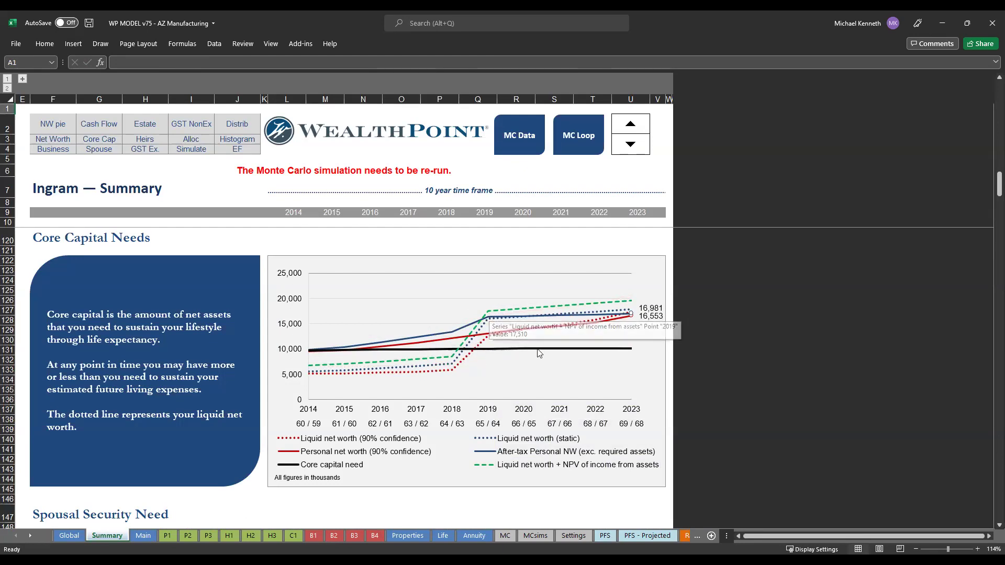
pyautogui.click(110, 152)
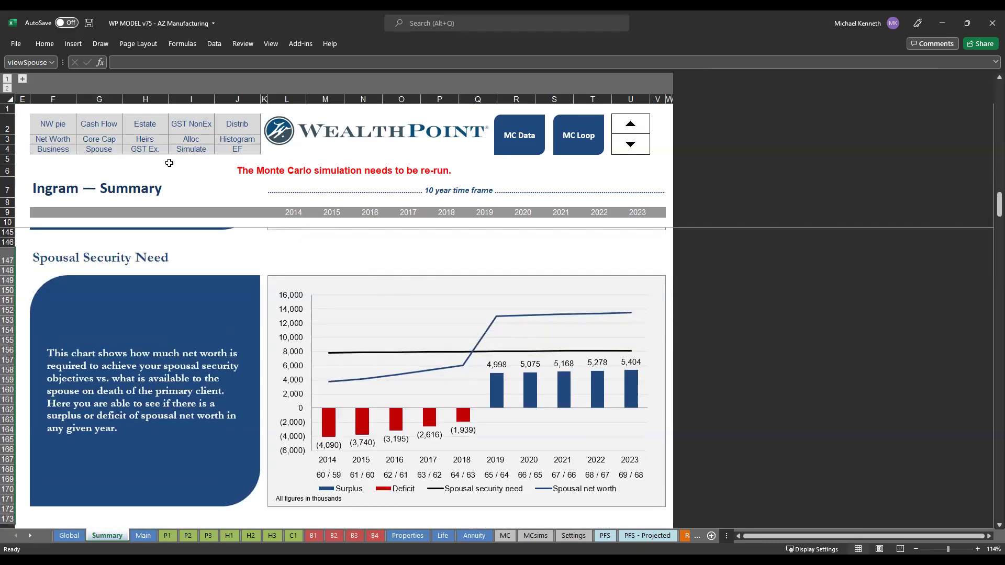
pyautogui.click(146, 126)
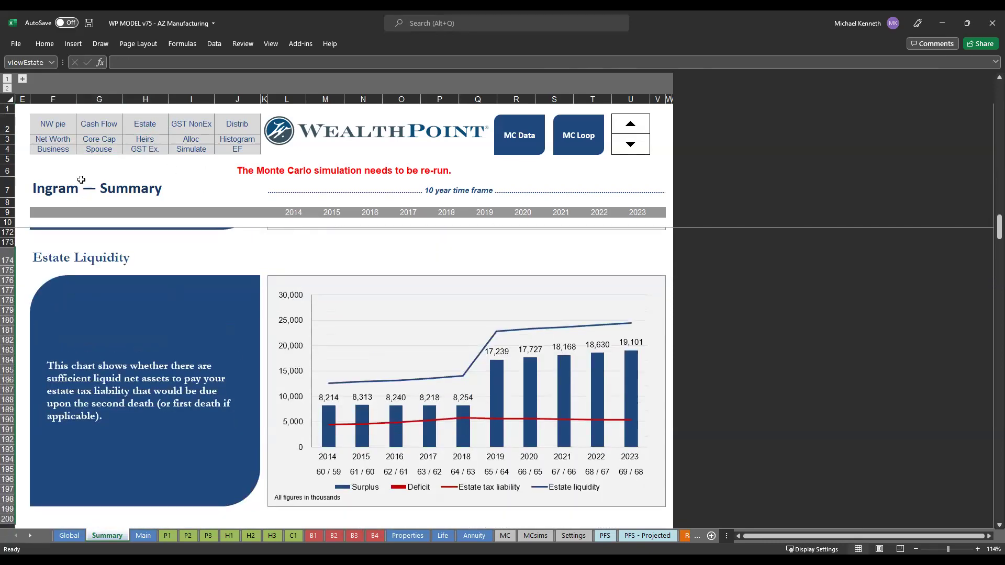
pyautogui.click(97, 129)
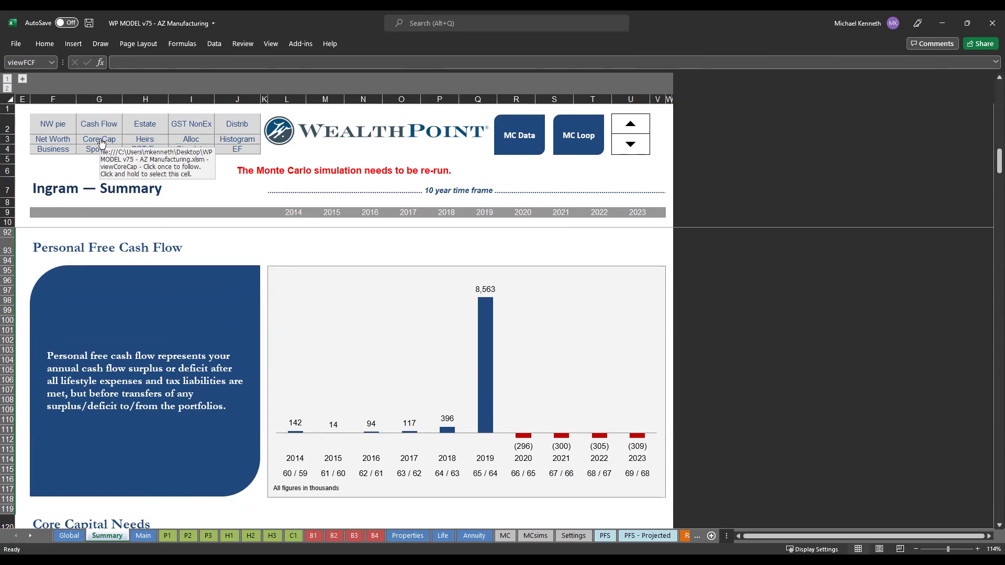
pyautogui.click(101, 140)
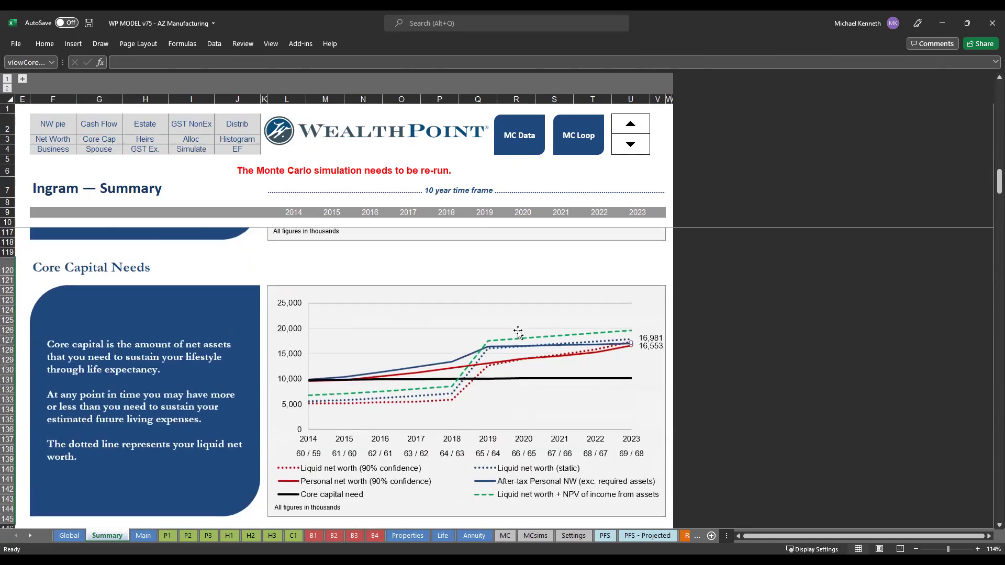
# Step: Clear the 2019 sale year in B1's Q1067, then show the Summary's Net Worth Simulations chart
pyautogui.click(314, 534)
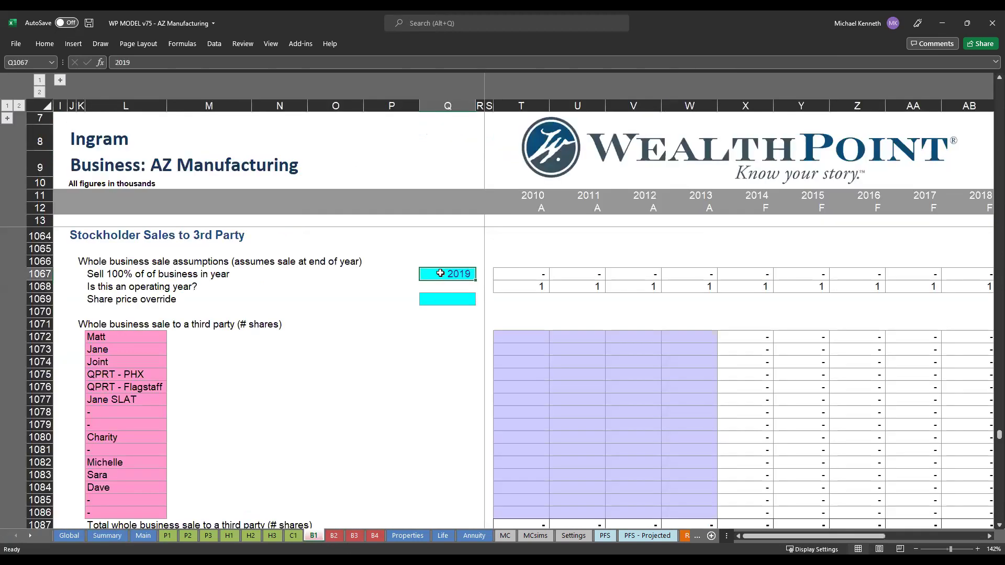
pyautogui.press('Delete')
pyautogui.click(112, 537)
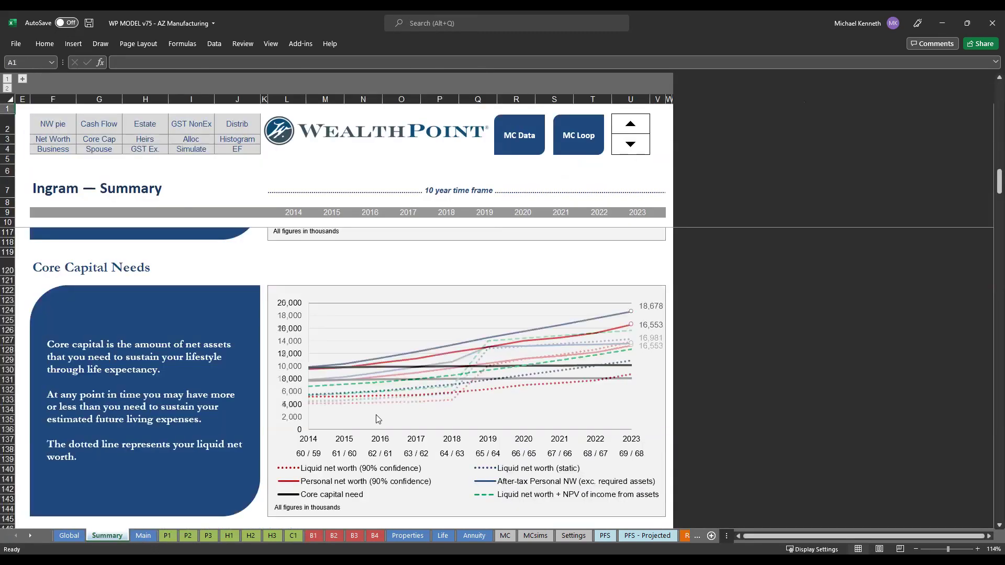
pyautogui.click(321, 254)
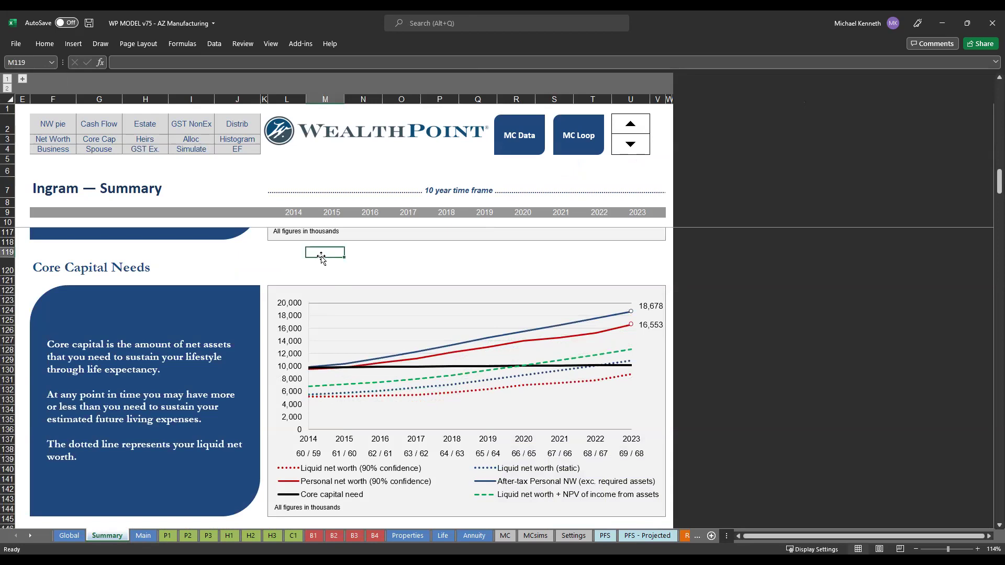
pyautogui.click(201, 149)
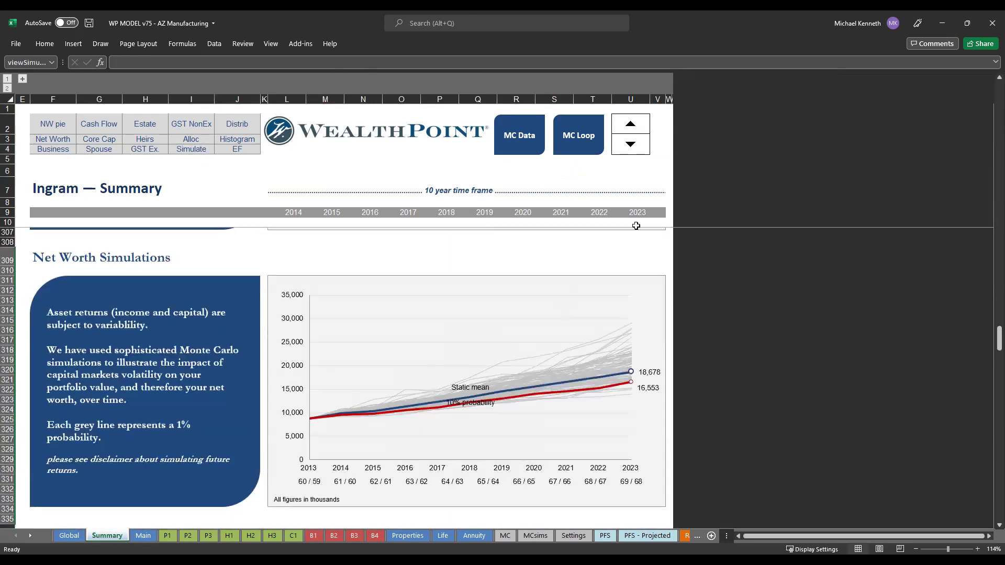